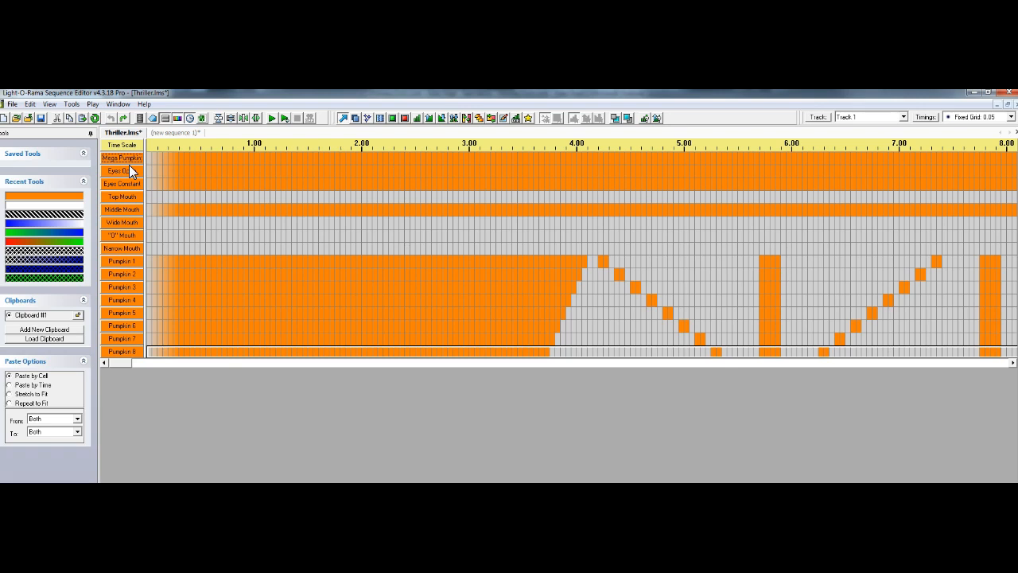
Check the unit and circuit assignments in the channel settings of Mega Pumpkin and Narrow Mouth, leaving both unchanged.
click(108, 157)
click(116, 172)
double_click(121, 158)
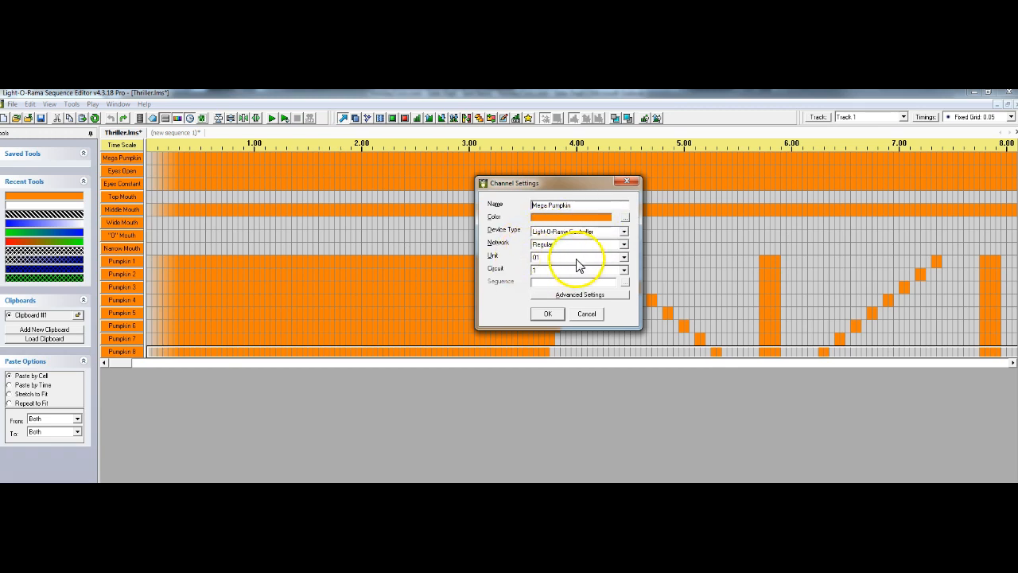
click(587, 314)
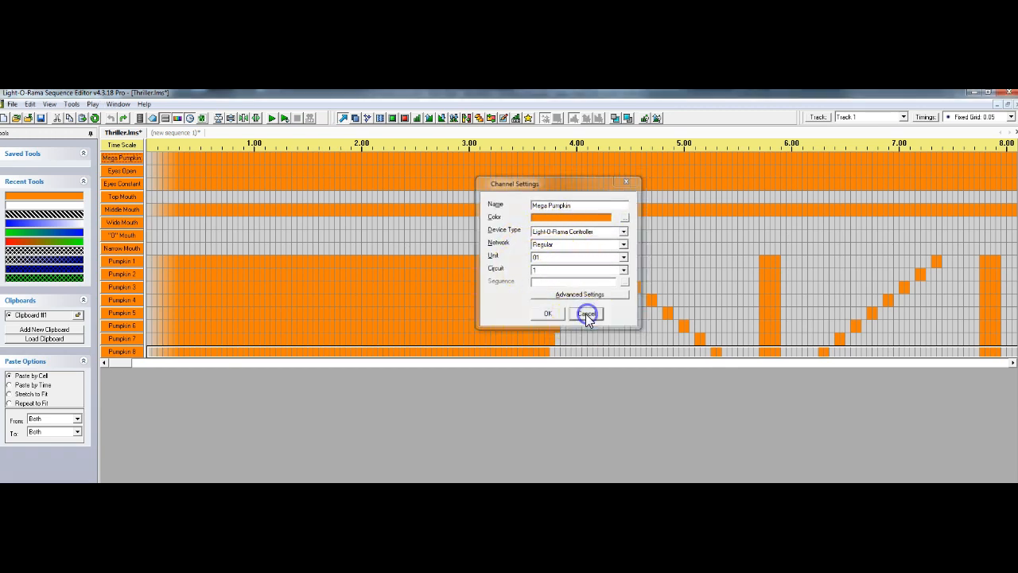
double_click(127, 249)
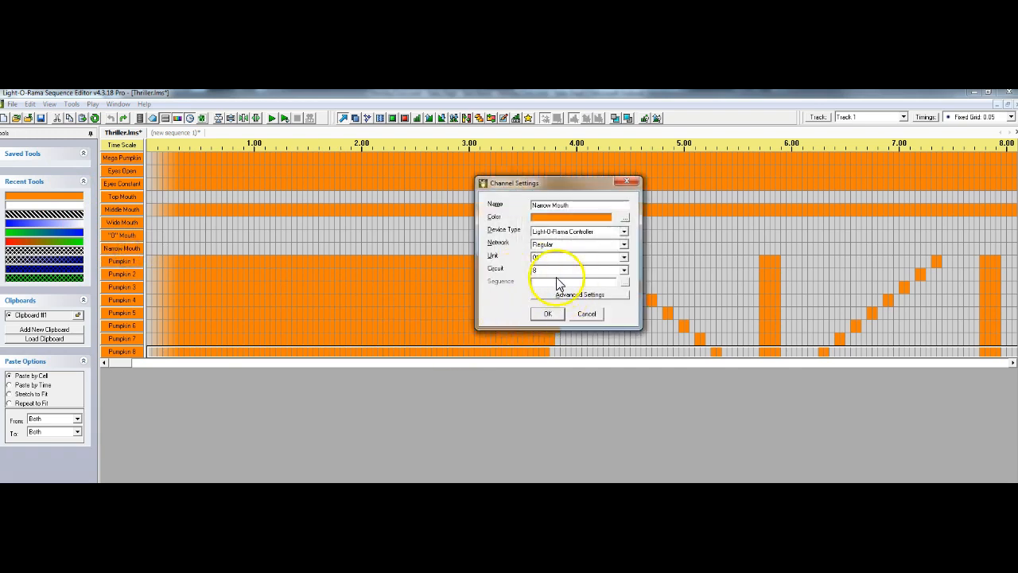
click(586, 314)
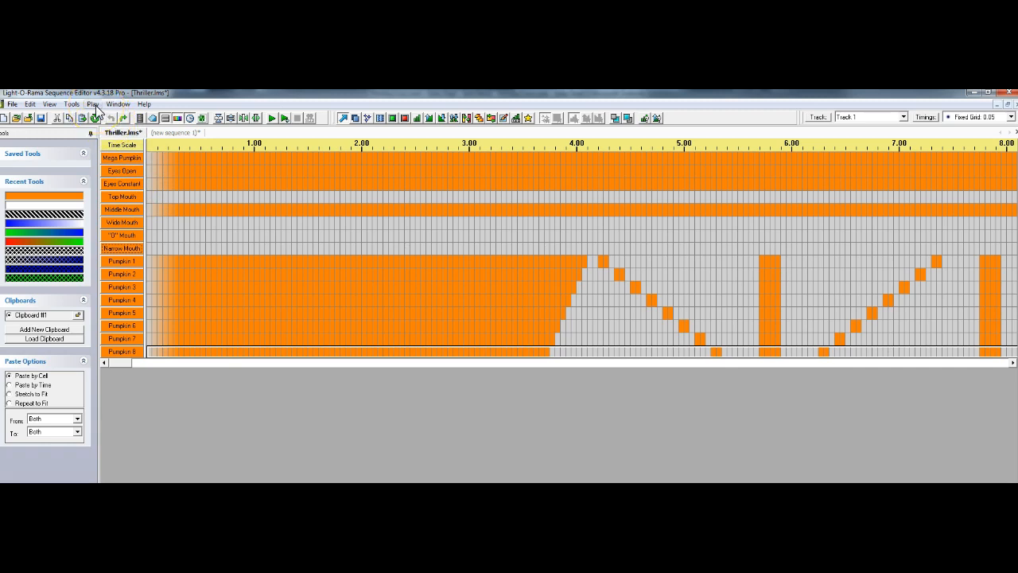
Start adding a controller in the channel configuration, with device type DMX Universe on Universe 1.
click(71, 105)
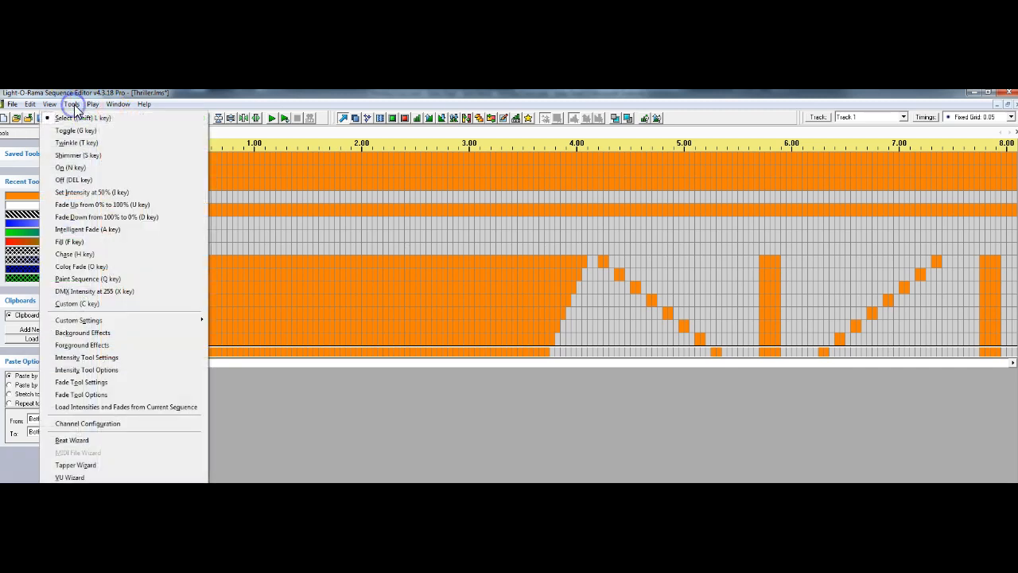
click(117, 424)
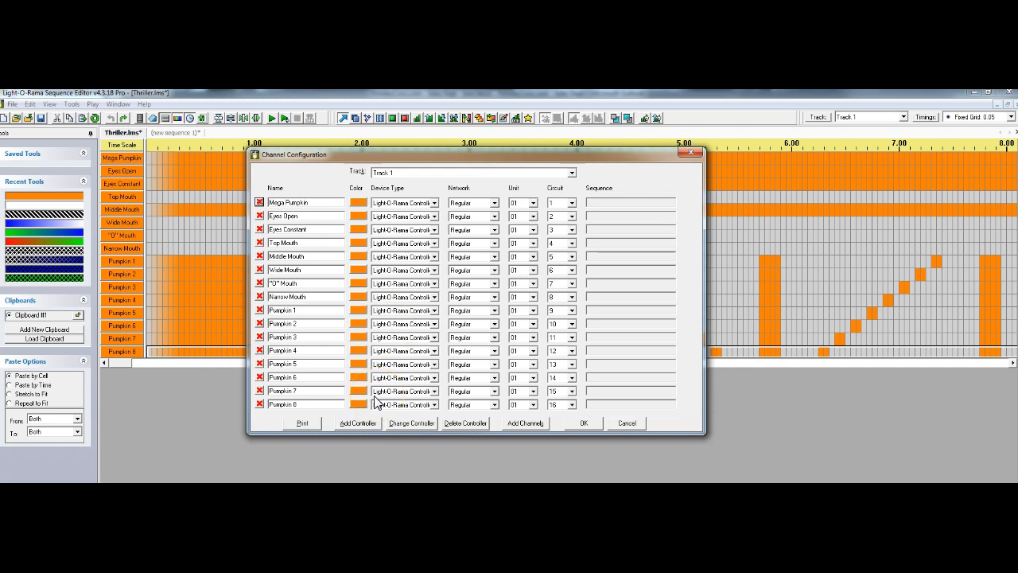
click(355, 426)
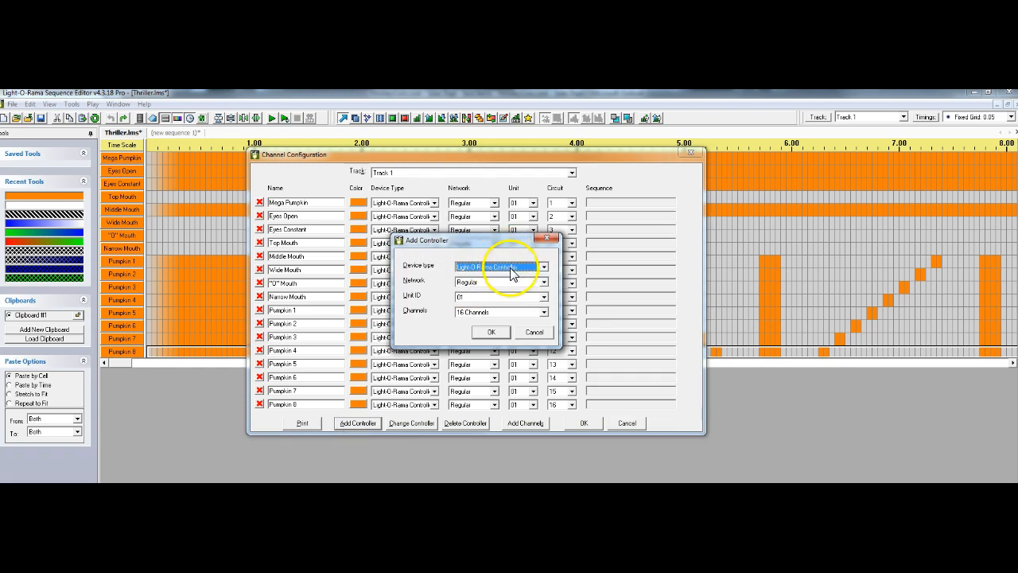
click(510, 268)
click(489, 301)
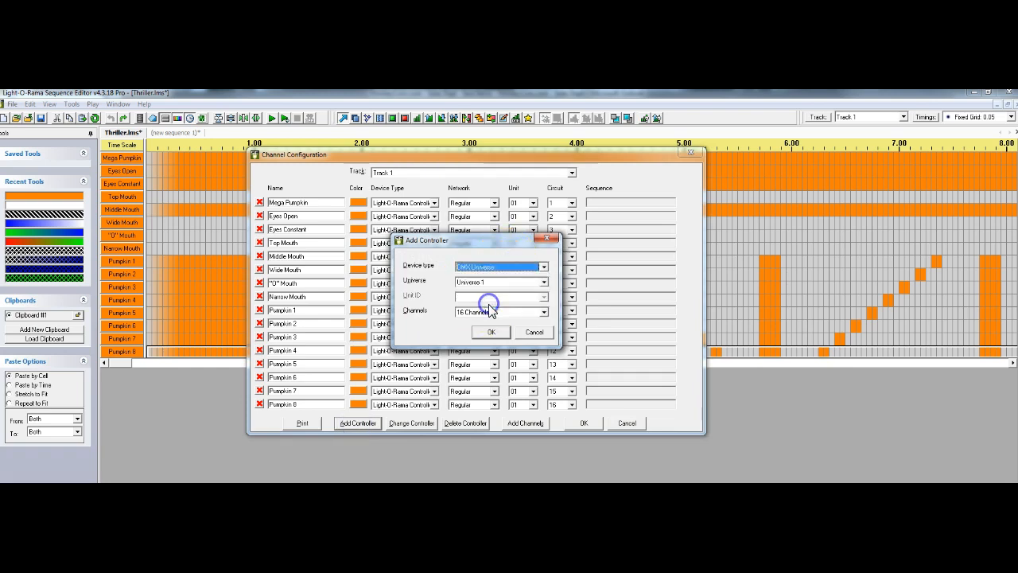
click(501, 282)
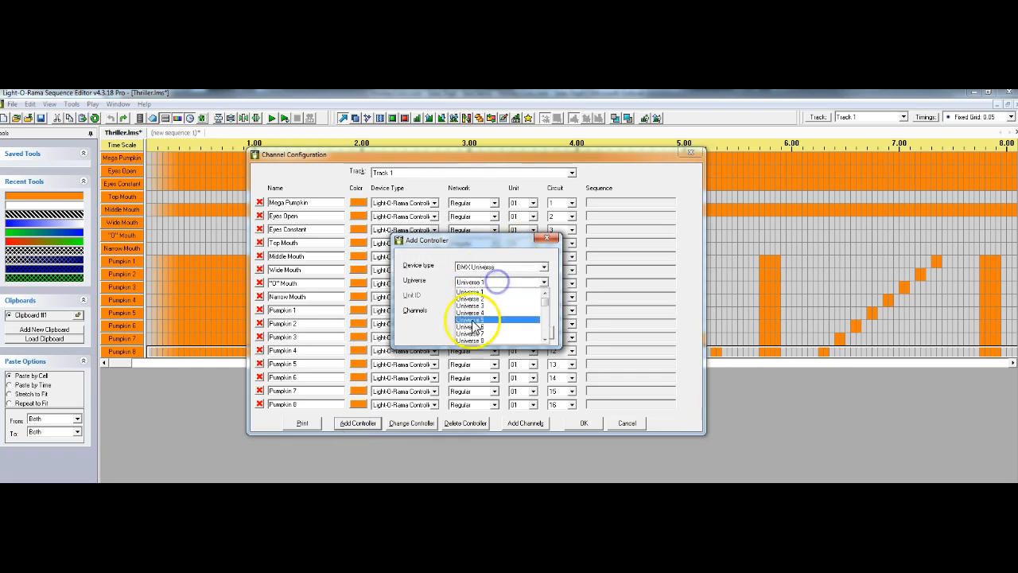
click(492, 292)
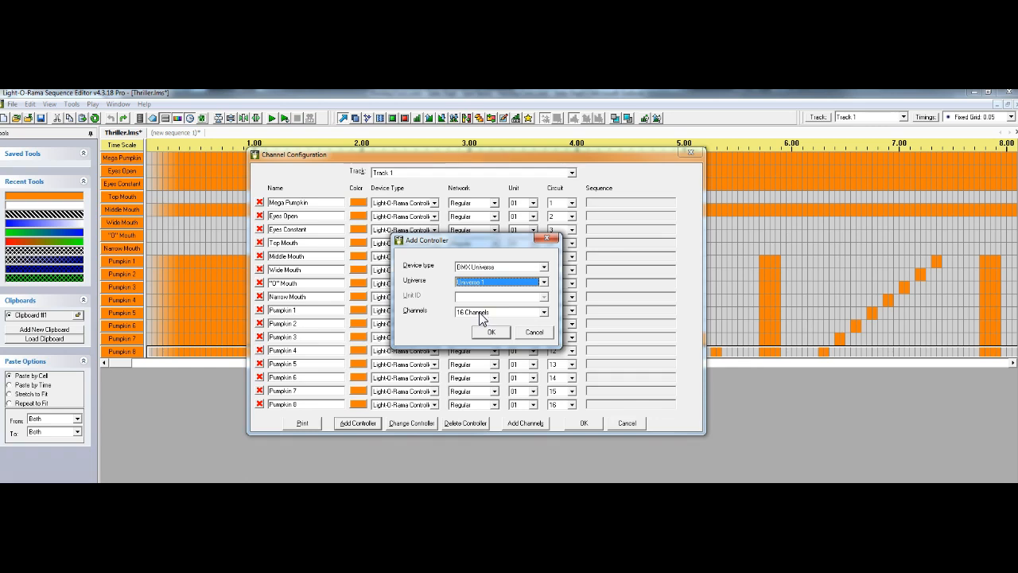
Give the new controller 32 channels, add it, review its channels and accept the channel configuration.
click(479, 312)
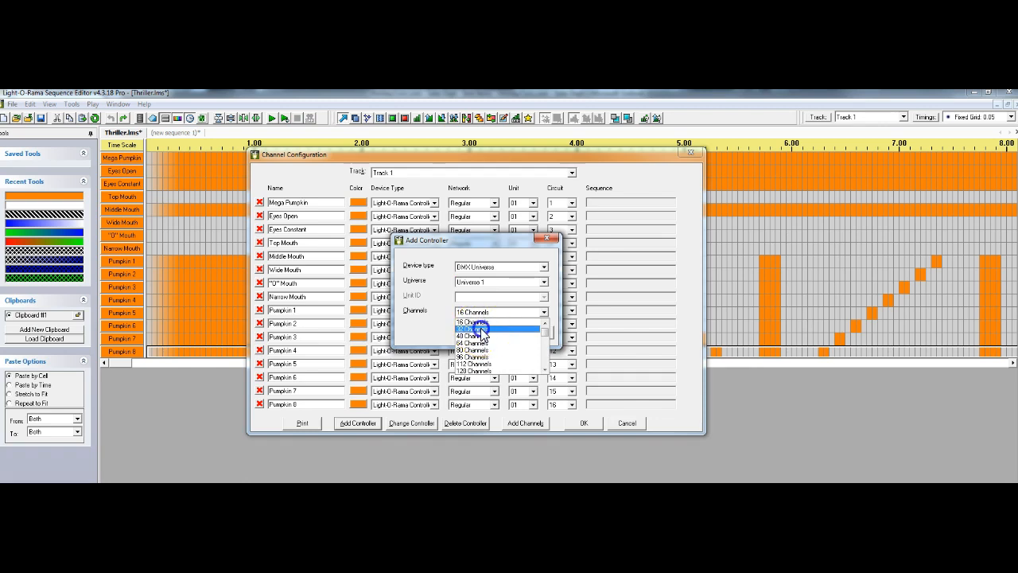
click(482, 331)
click(479, 311)
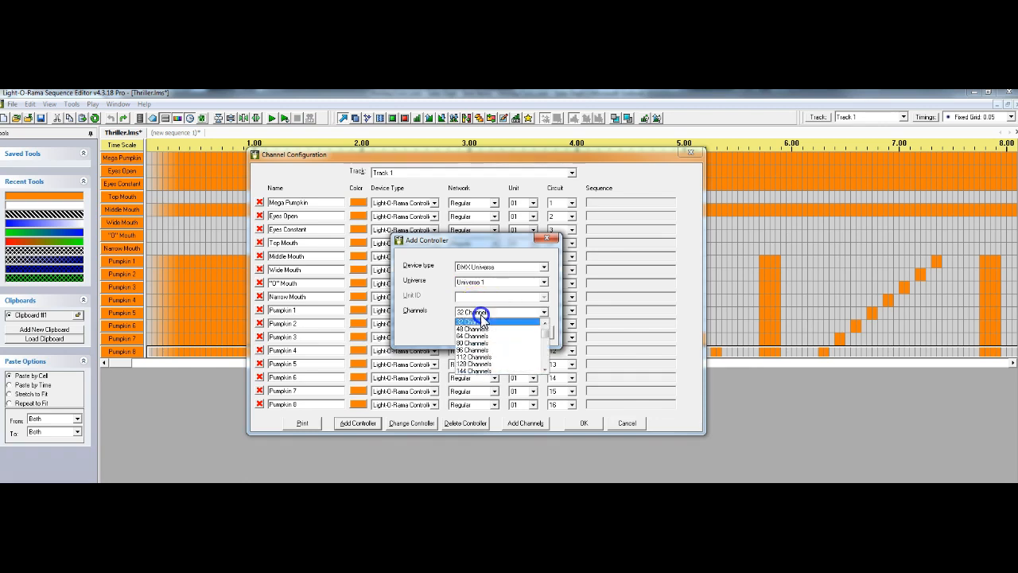
click(545, 323)
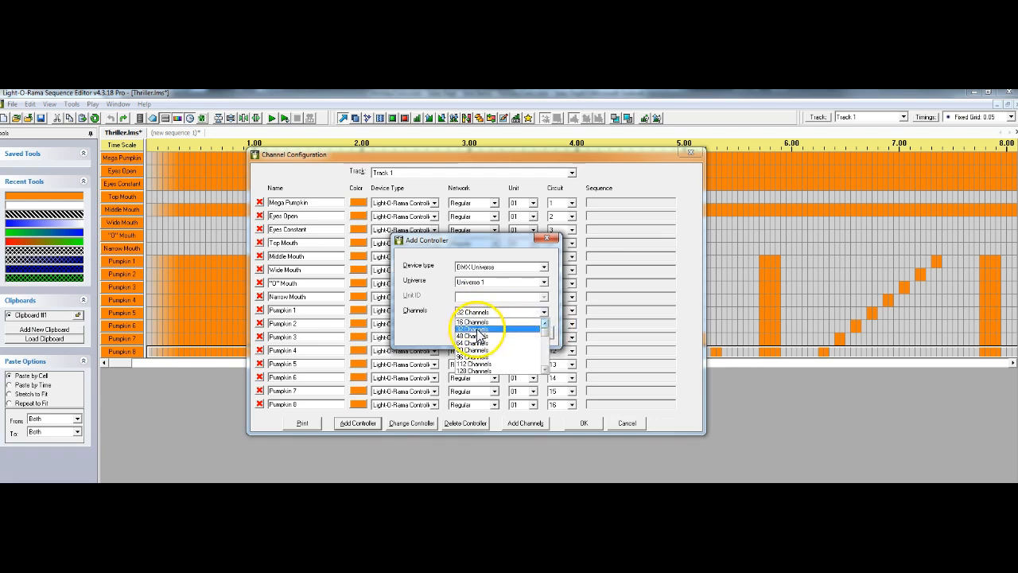
click(480, 330)
click(490, 335)
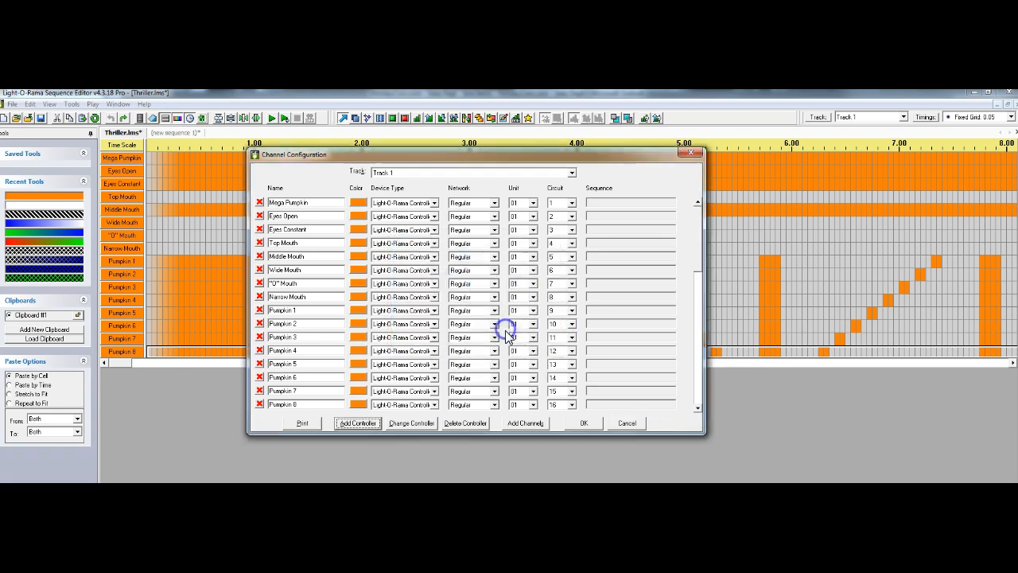
drag(698, 241, 696, 374)
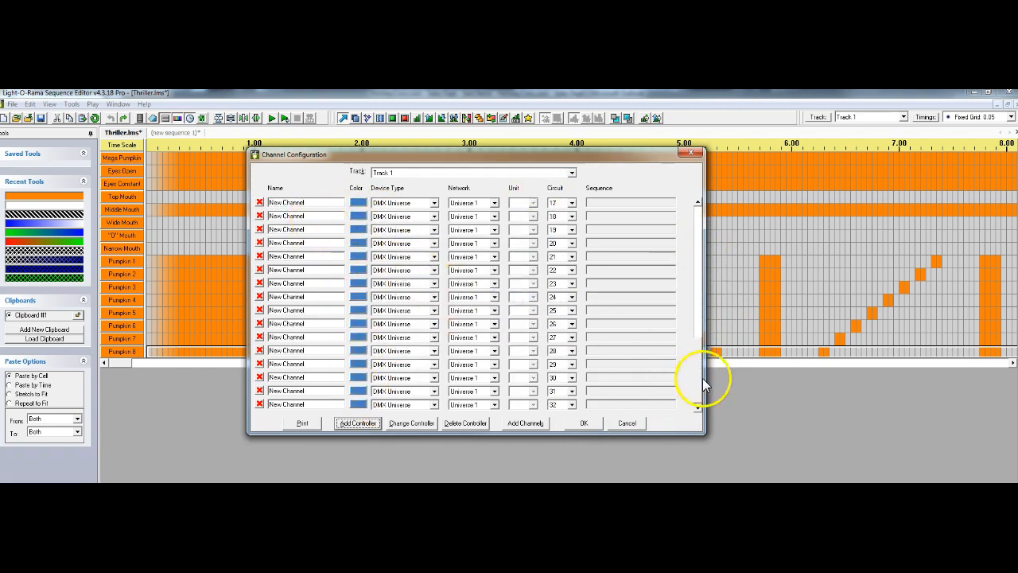
click(590, 427)
Check the universe and address in the settings of the first two new channels below Pumpkin 8.
scroll(249, 394, down, 4)
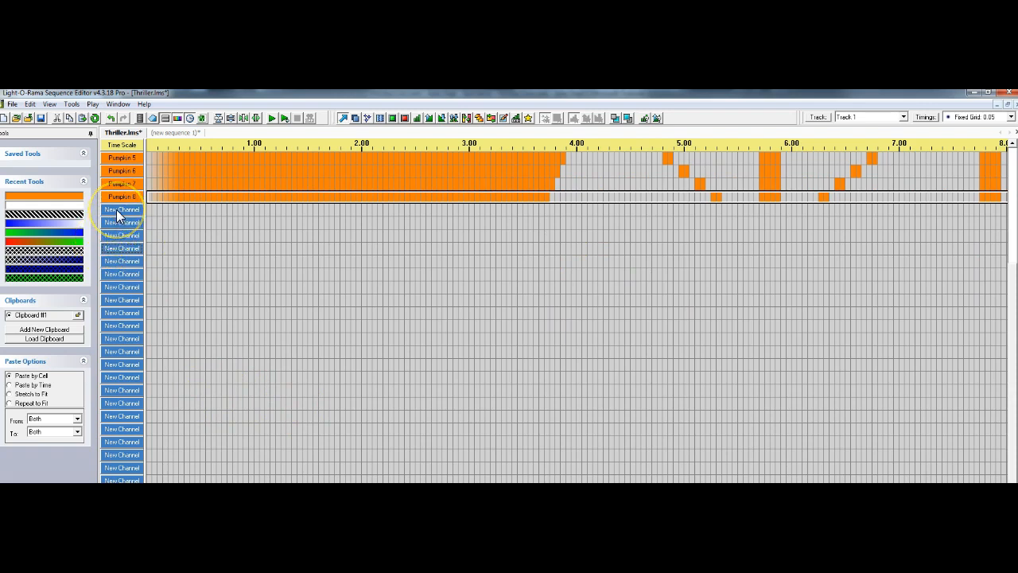
mouse_move(116, 209)
double_click(115, 223)
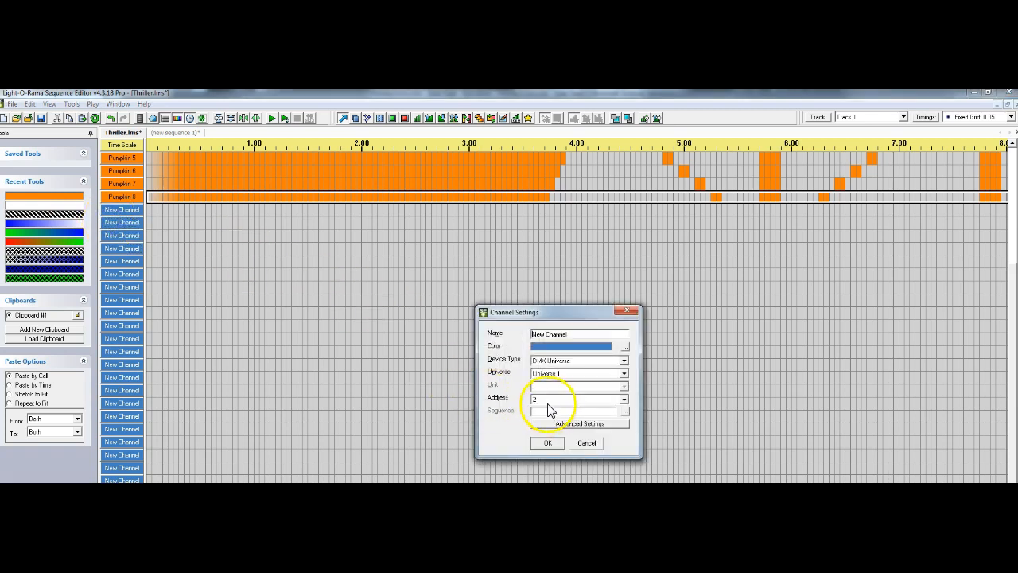
click(592, 443)
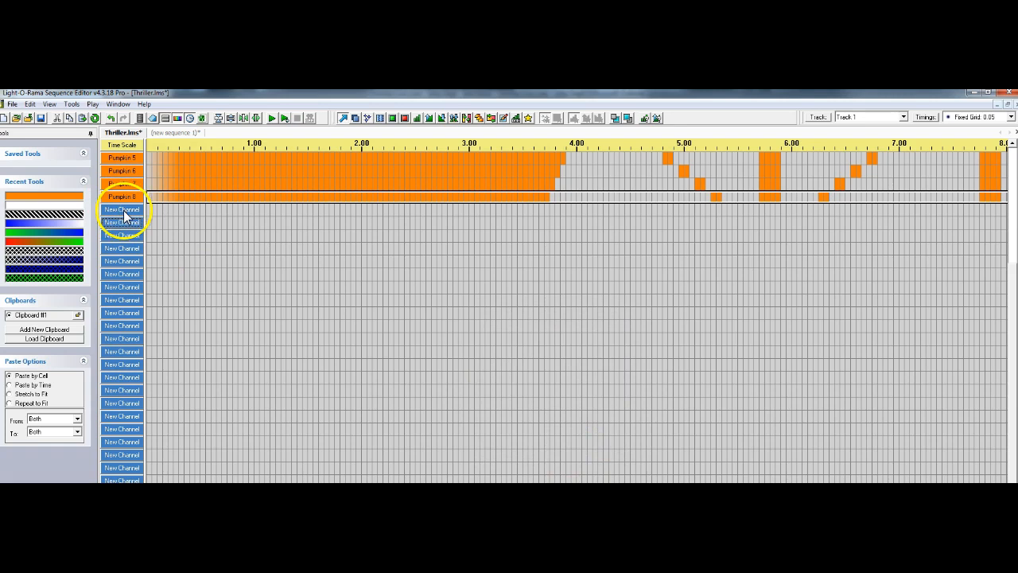
right_click(123, 210)
double_click(118, 209)
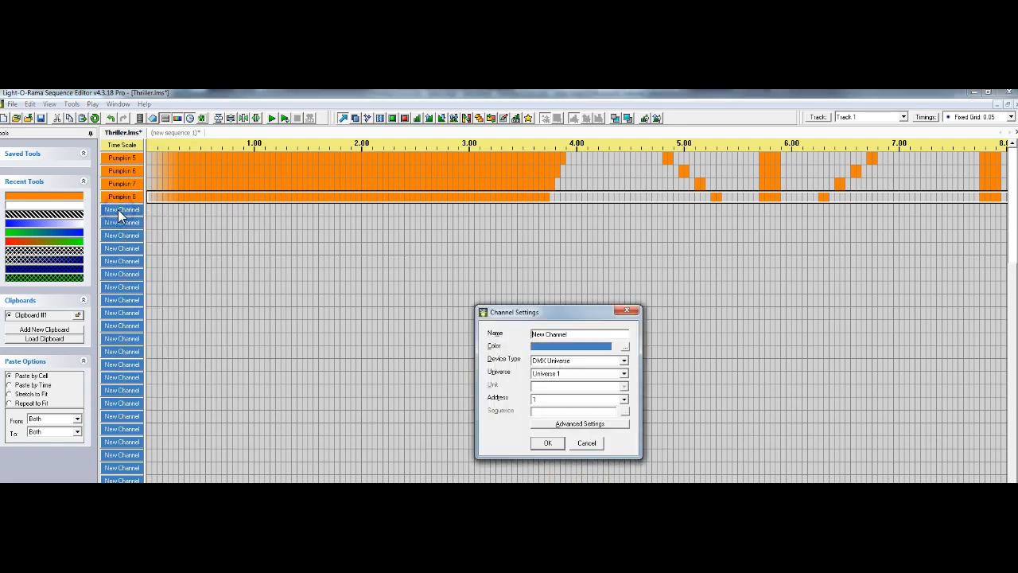
key(Escape)
Convert the first new channel and the following ones into 10 RGB channels named RGB.
right_click(116, 212)
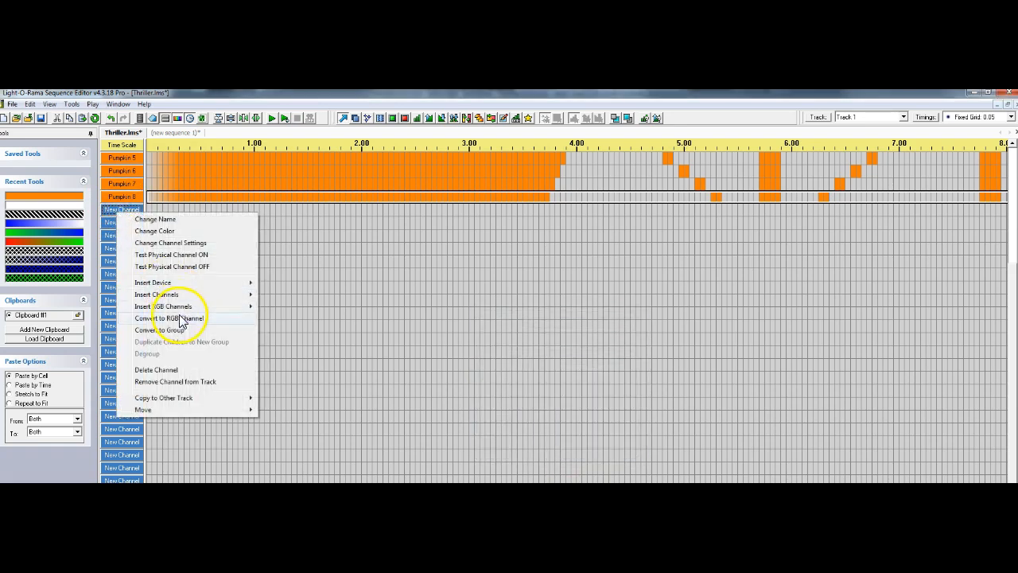
click(181, 319)
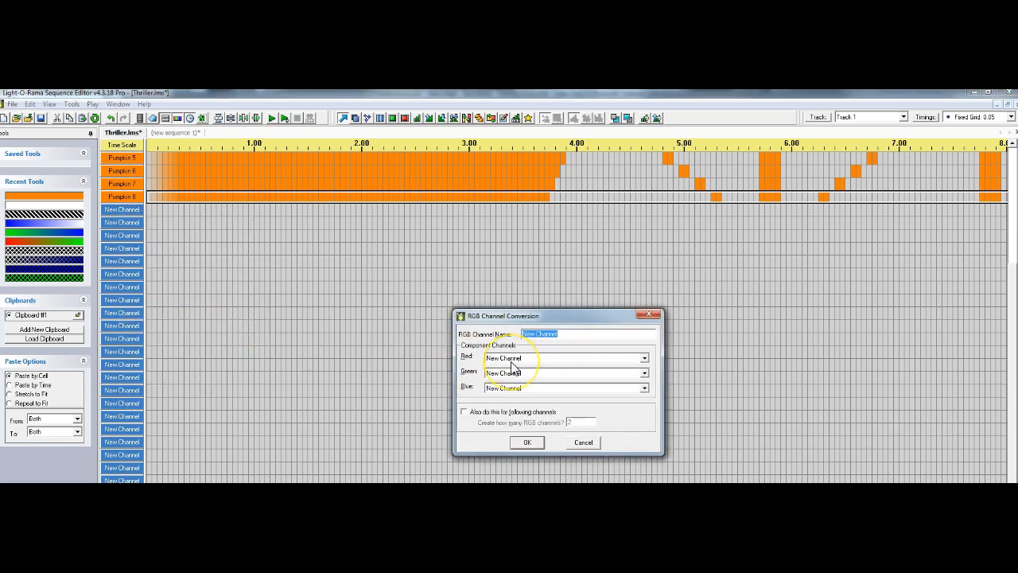
text(RGB)
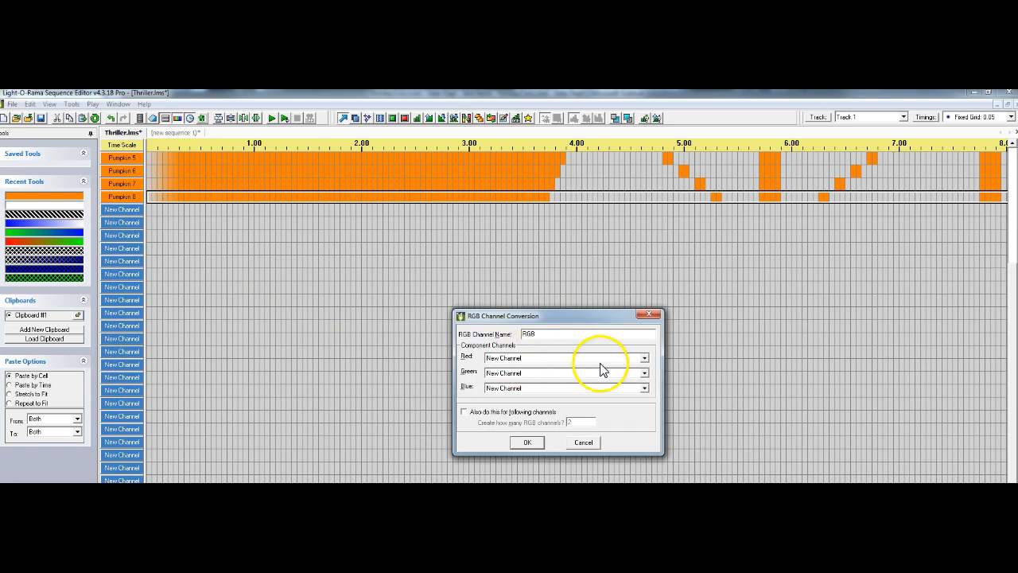
click(479, 412)
drag(582, 423, 511, 413)
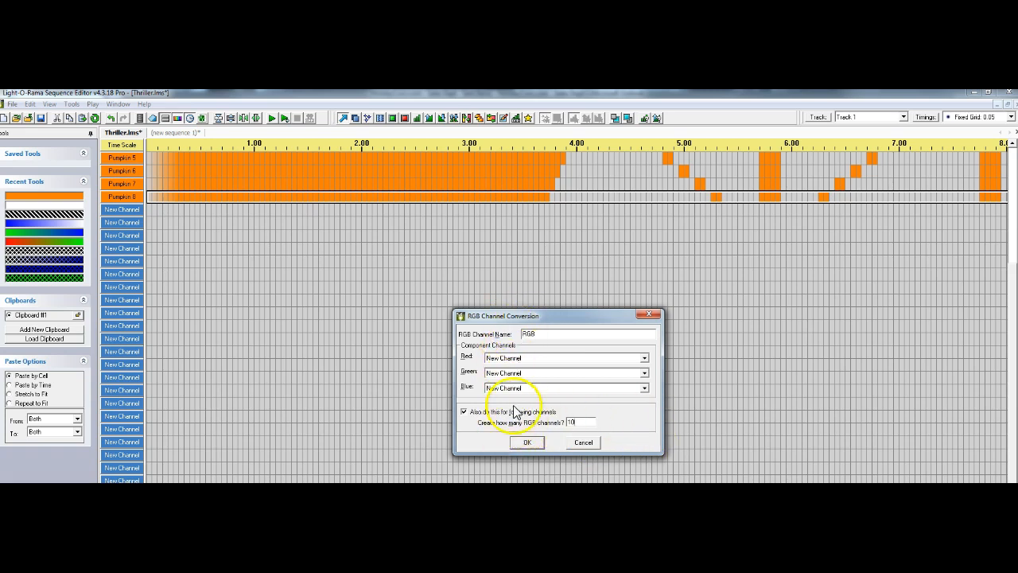
click(526, 442)
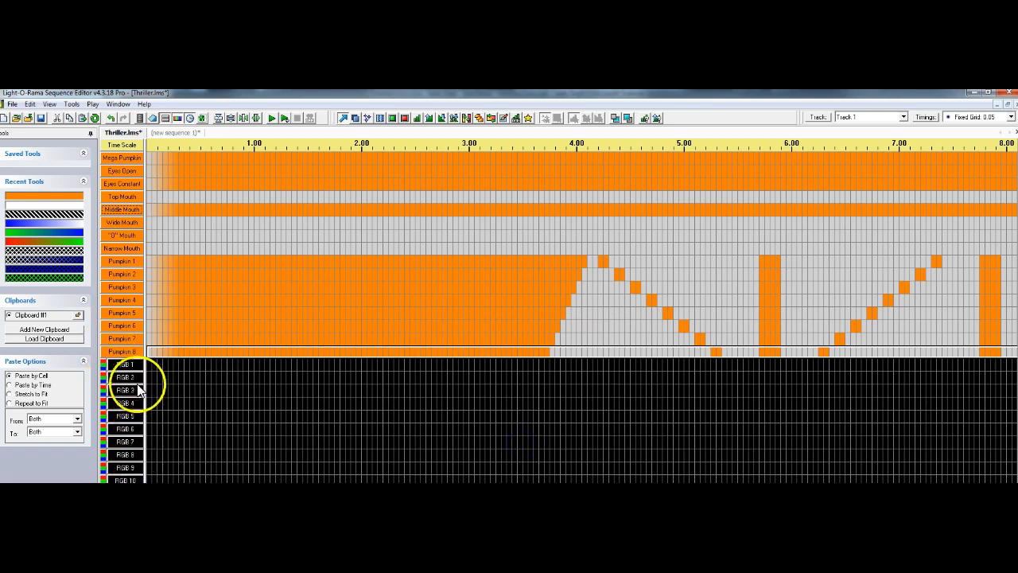
Delete the RGB 10 channel from the sequence.
right_click(135, 481)
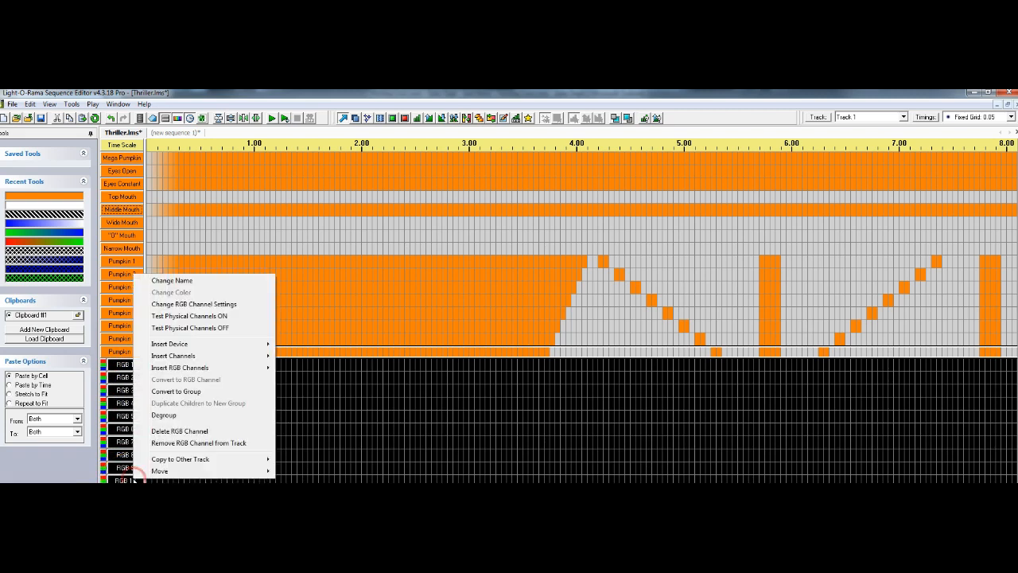
mouse_move(140, 472)
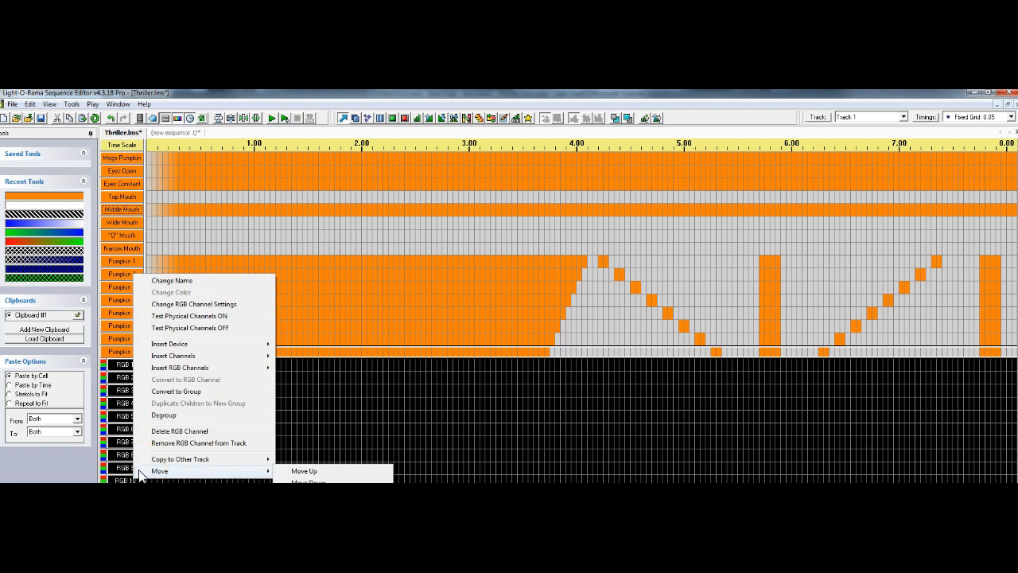
click(170, 430)
click(510, 402)
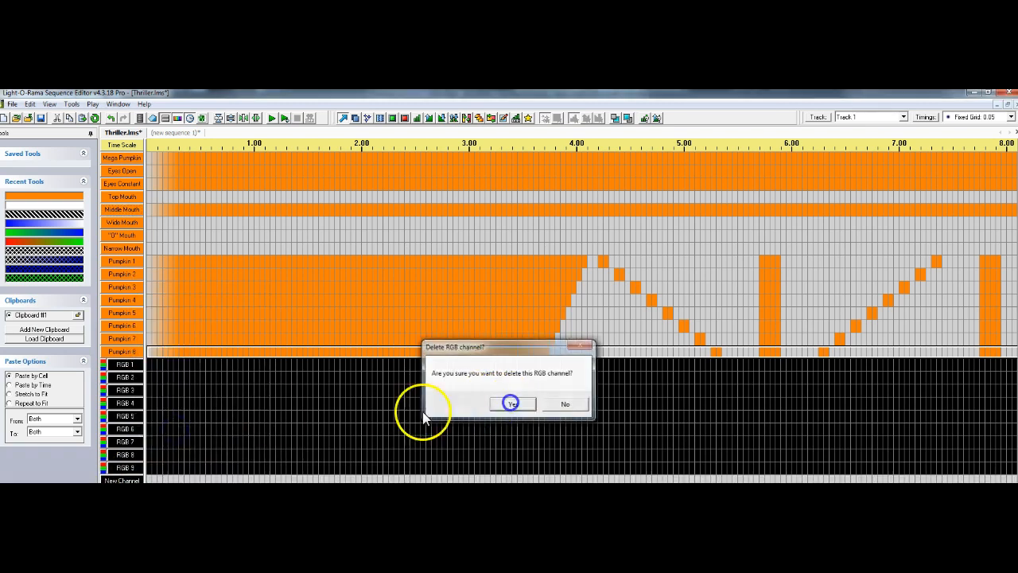
Delete the leftover unconverted channels below RGB 9.
right_click(125, 471)
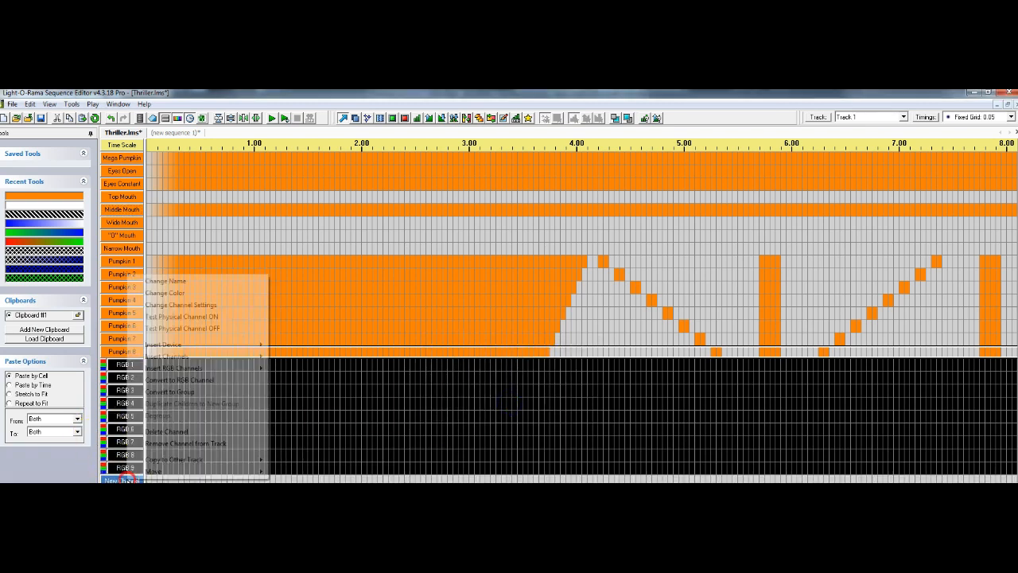
click(169, 428)
click(558, 404)
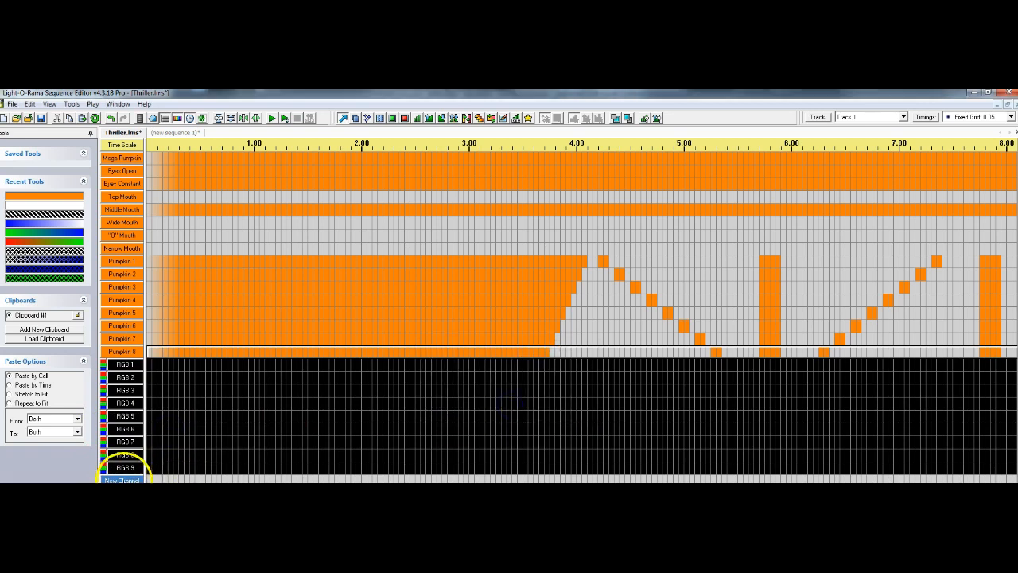
right_click(124, 480)
click(191, 435)
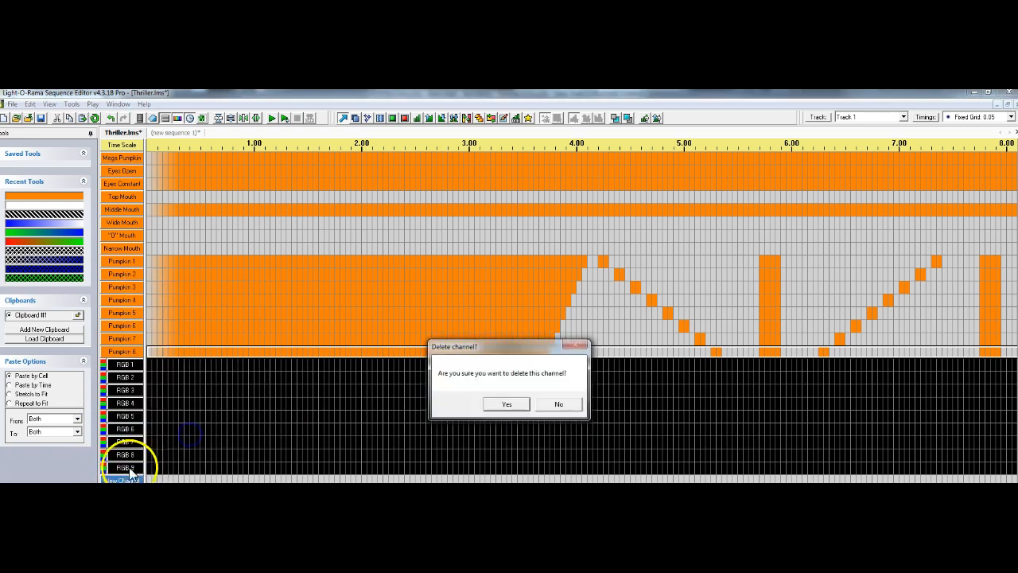
click(507, 404)
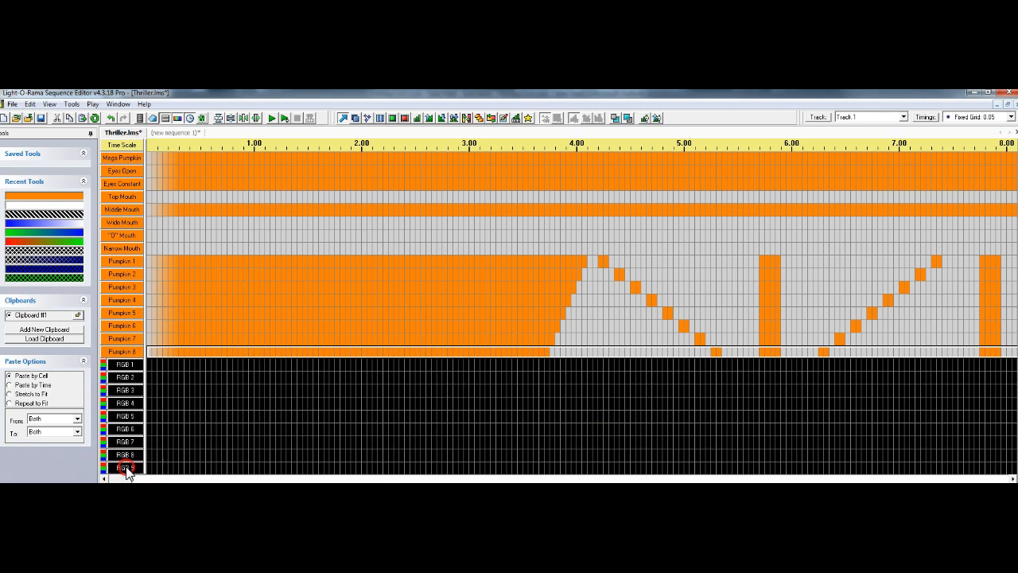
Delete the RGB 9 channel and expand RGB 1 into its red, green and blue component channels.
right_click(126, 469)
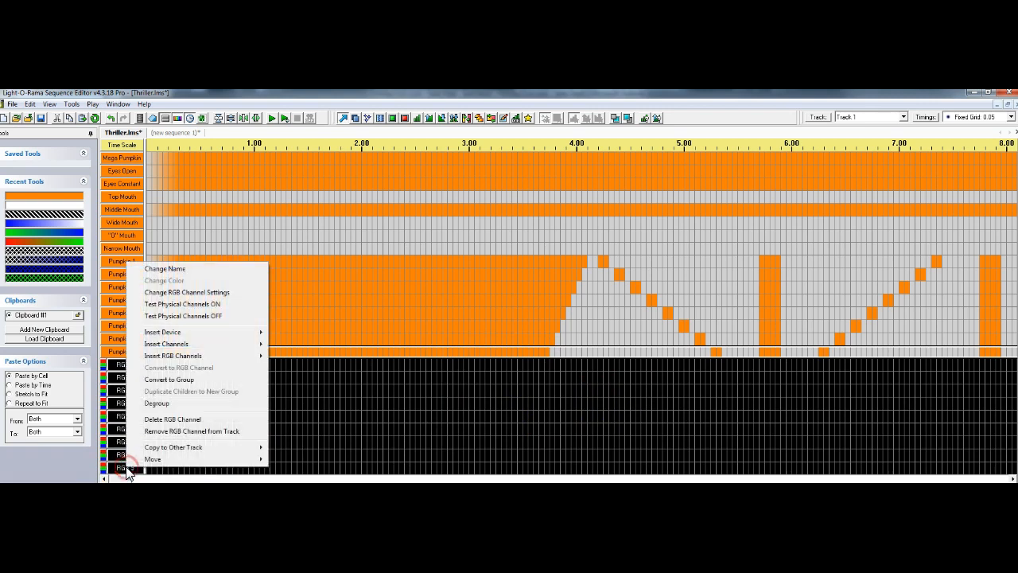
click(195, 419)
click(516, 405)
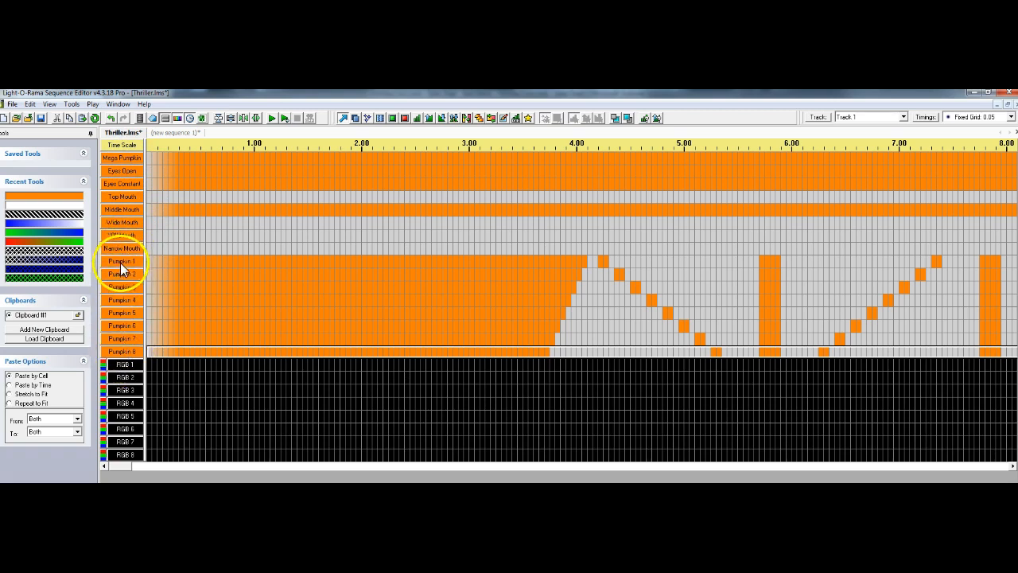
mouse_move(124, 358)
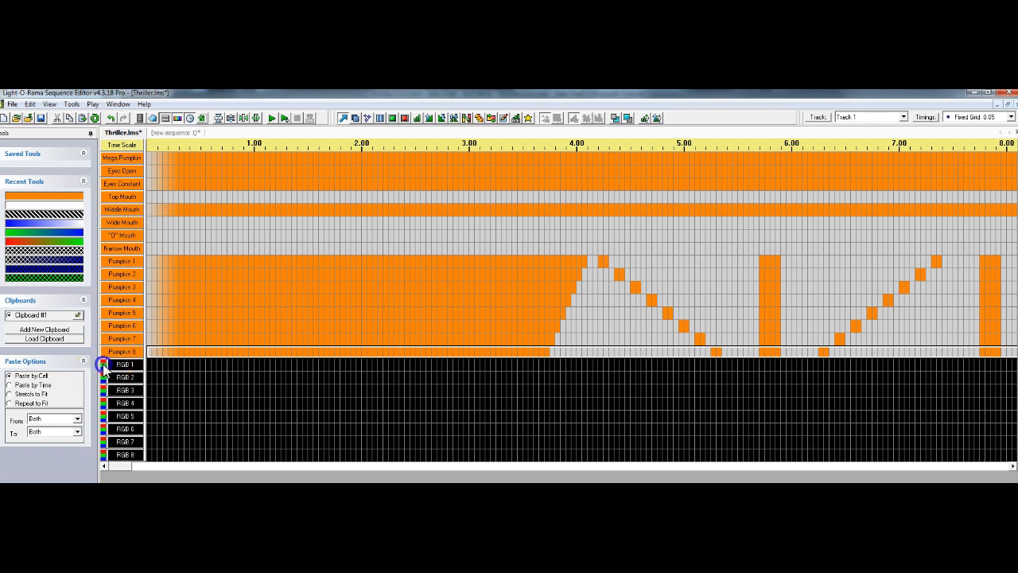
click(107, 365)
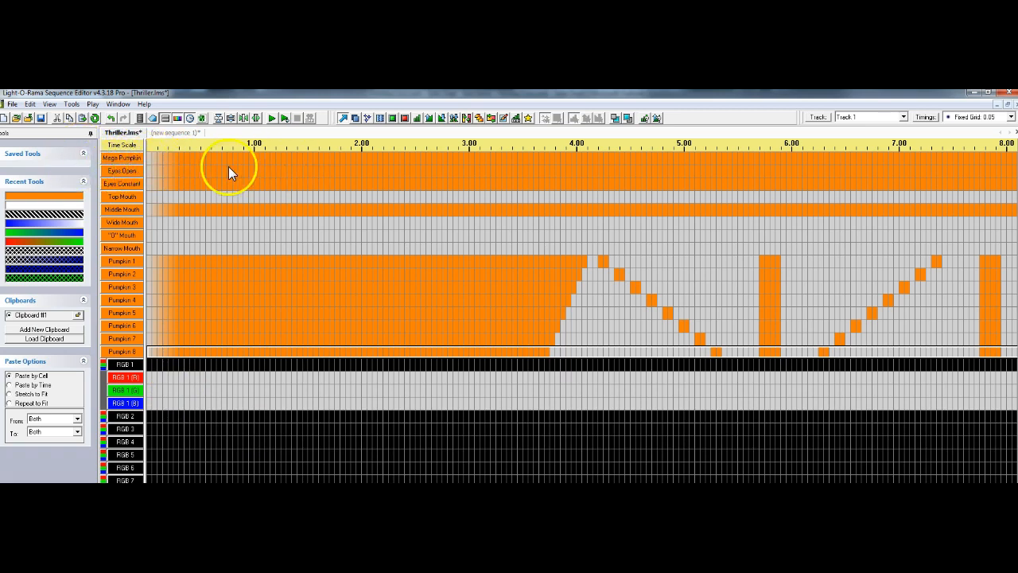
Copy the entire Mega Pumpkin row of the sequence.
click(182, 159)
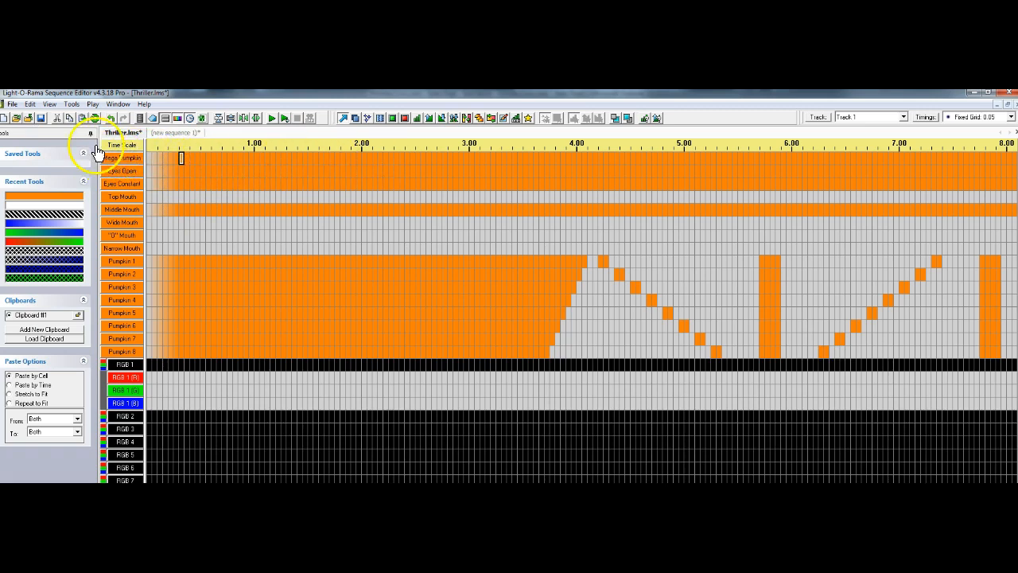
click(31, 104)
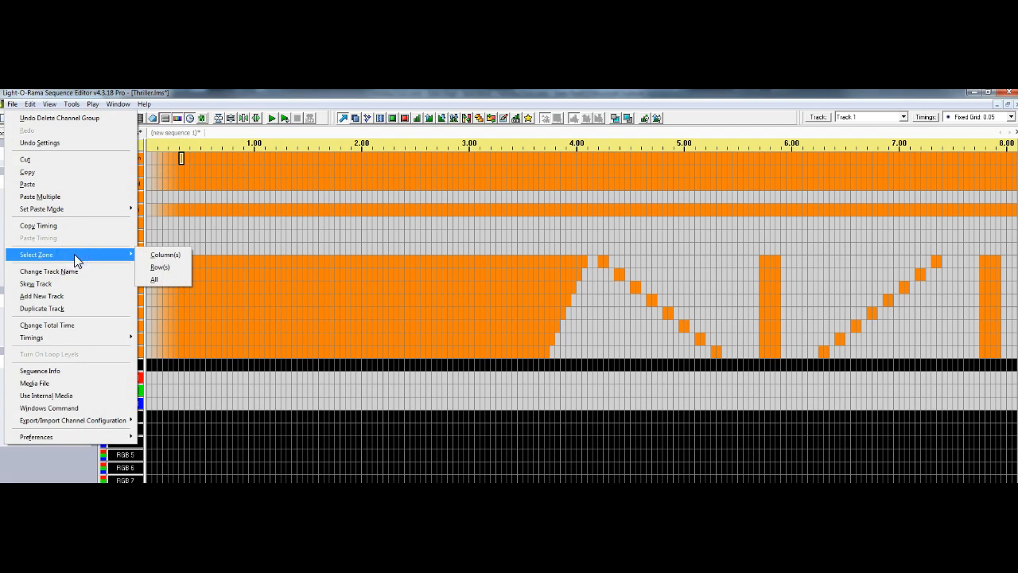
click(173, 267)
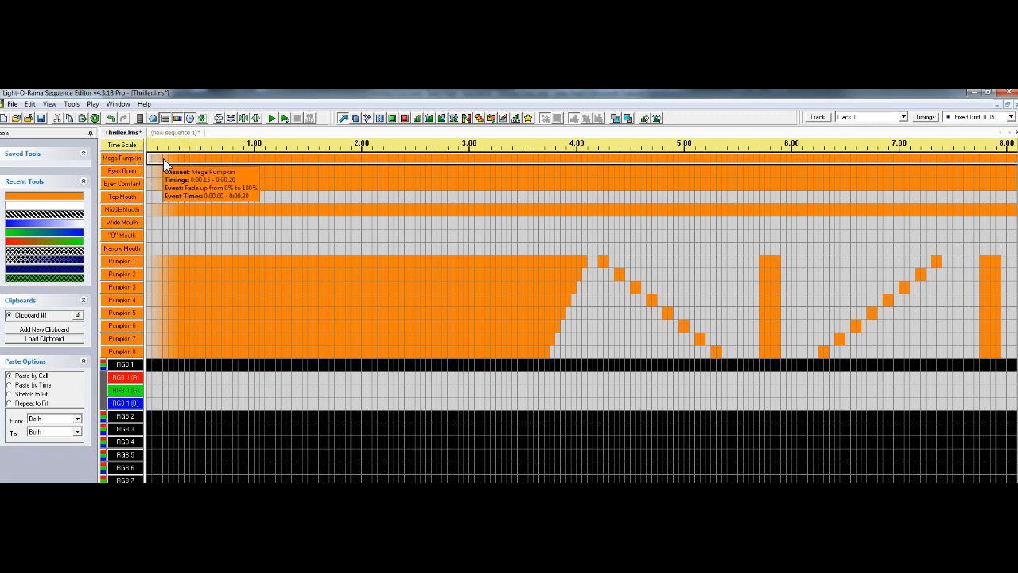
click(28, 104)
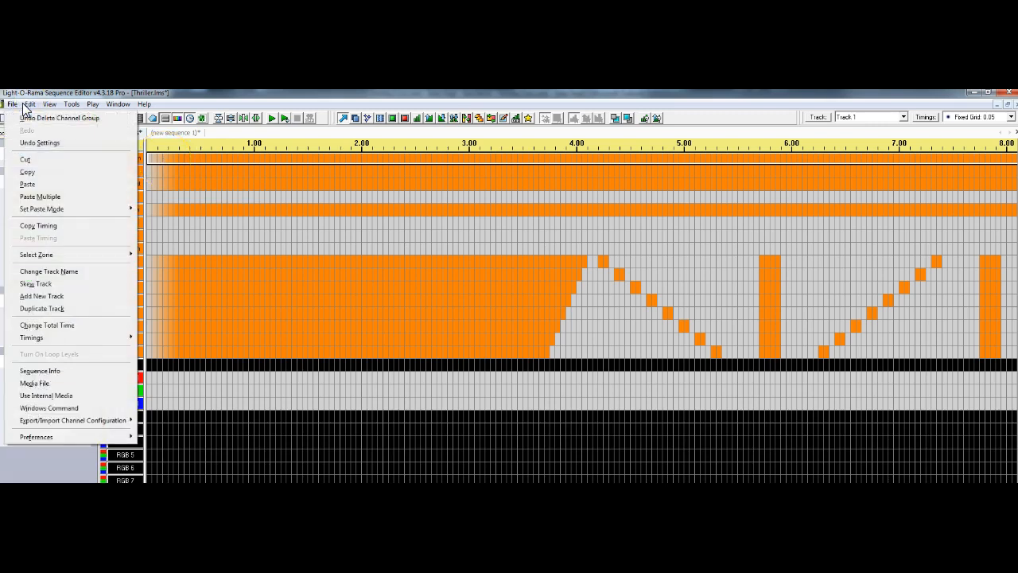
click(32, 172)
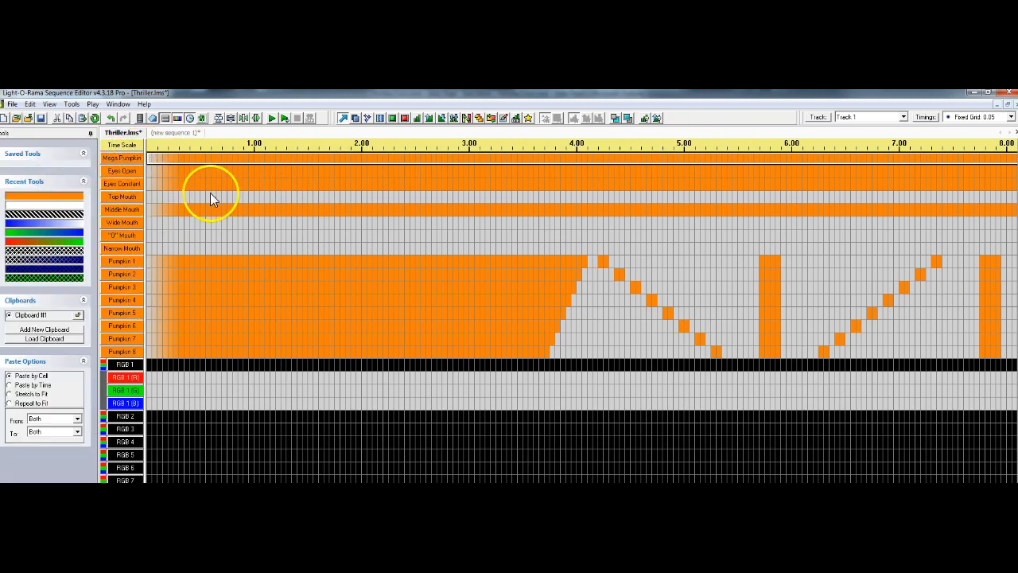
Paste the copied row across the entire RGB 1 (R) row, and check the combined RGB 1 channel by collapsing and re-expanding it.
click(150, 377)
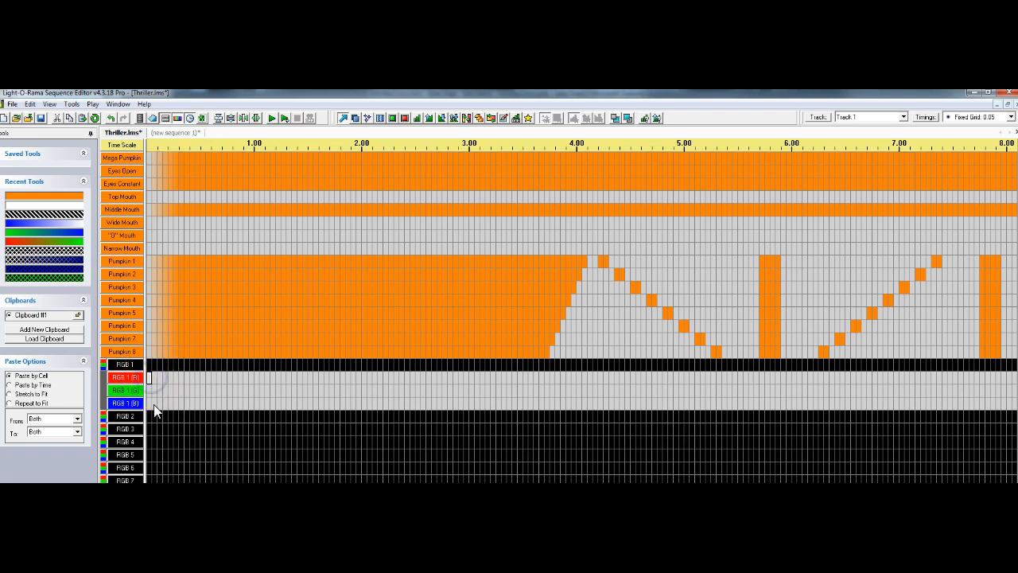
click(29, 105)
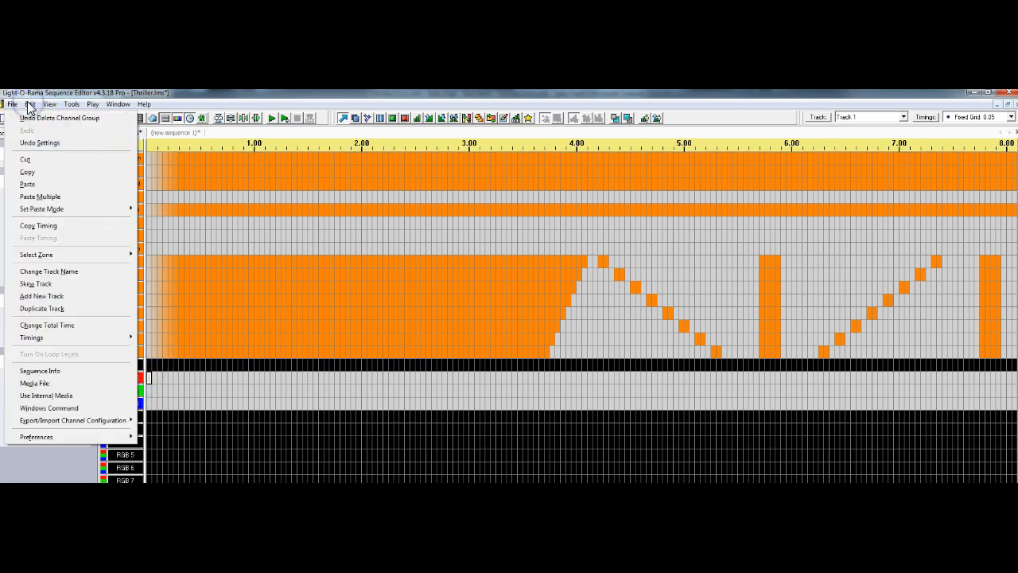
mouse_move(71, 255)
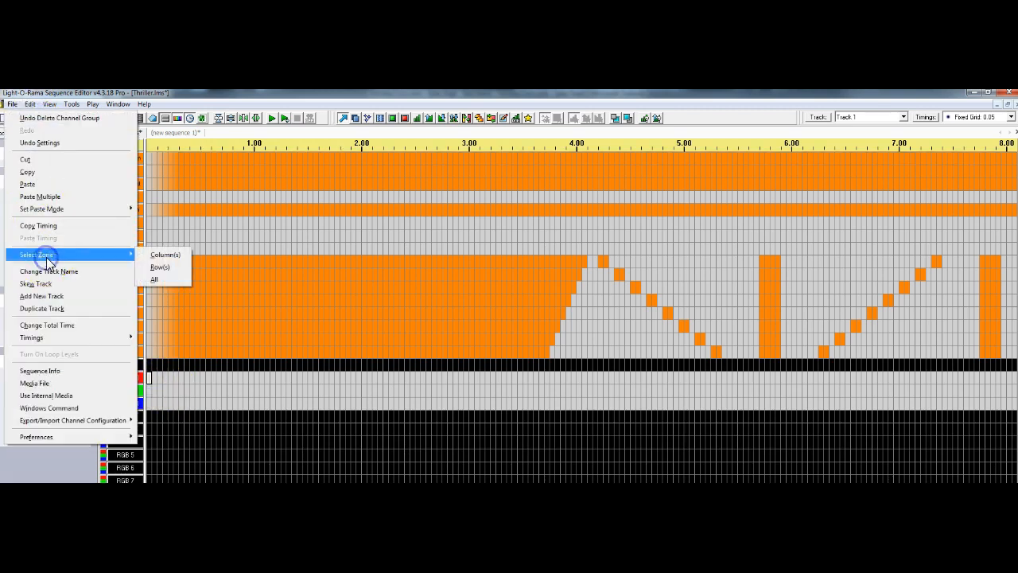
click(175, 267)
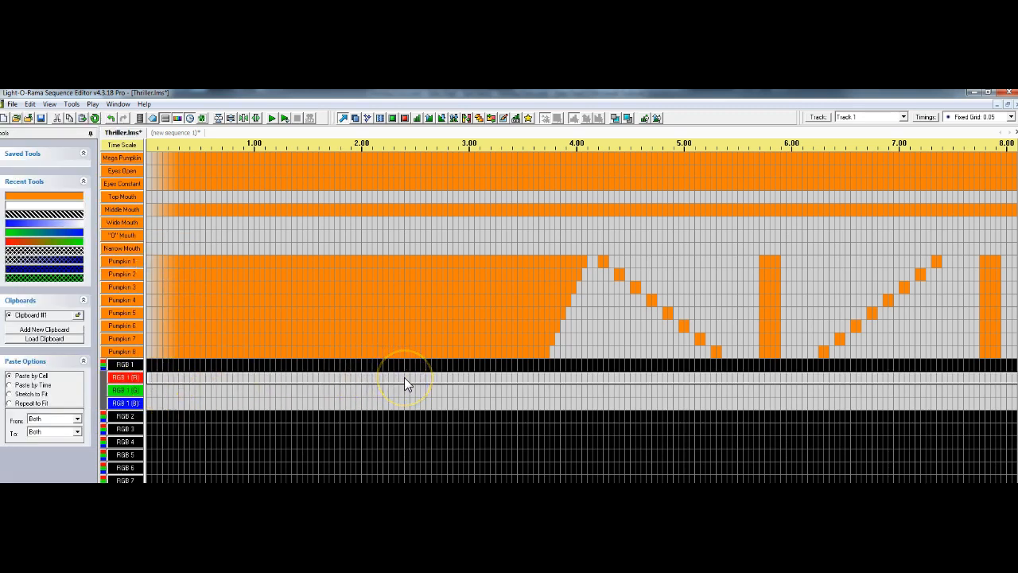
mouse_move(404, 379)
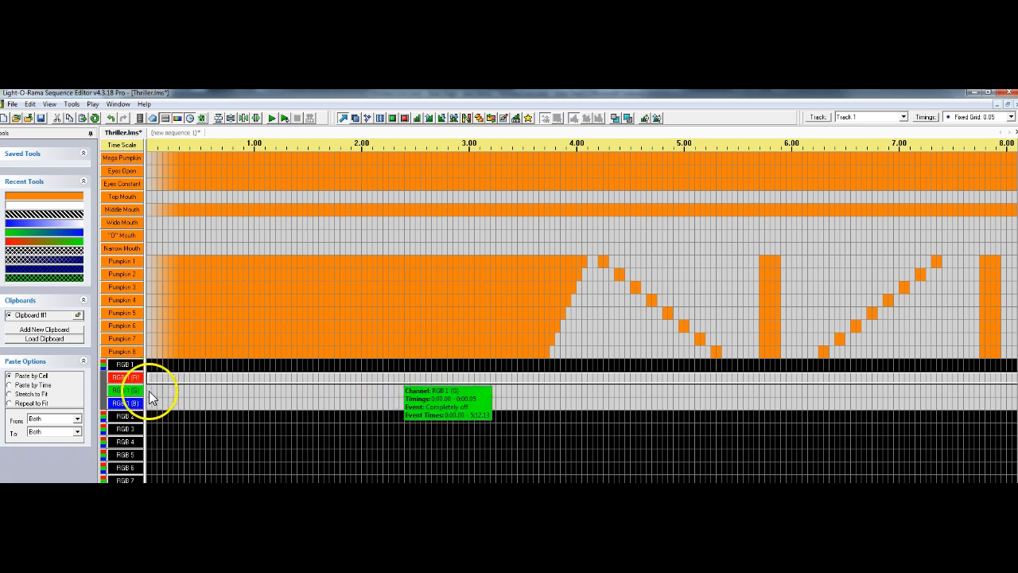
mouse_move(151, 406)
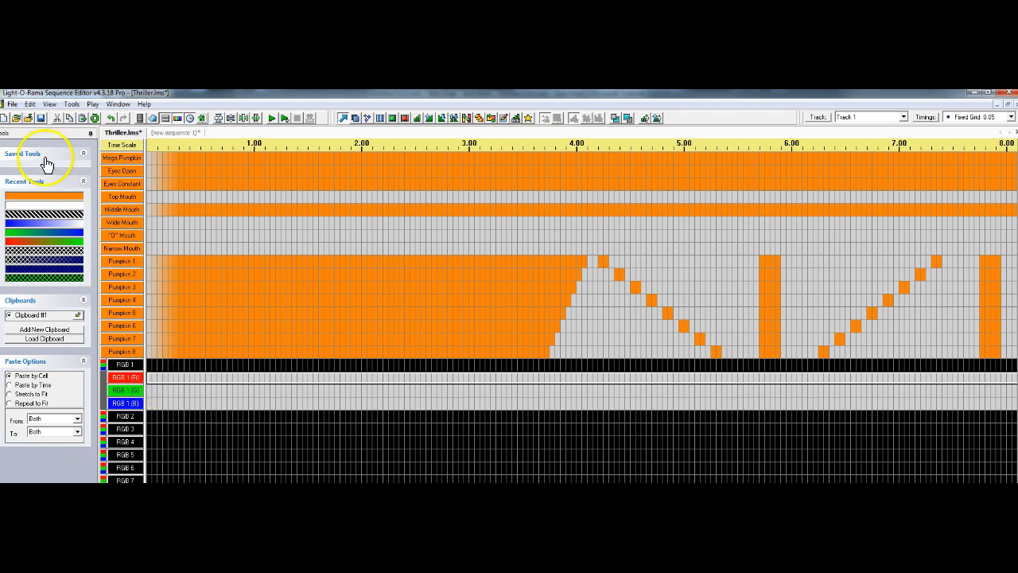
click(28, 104)
click(52, 169)
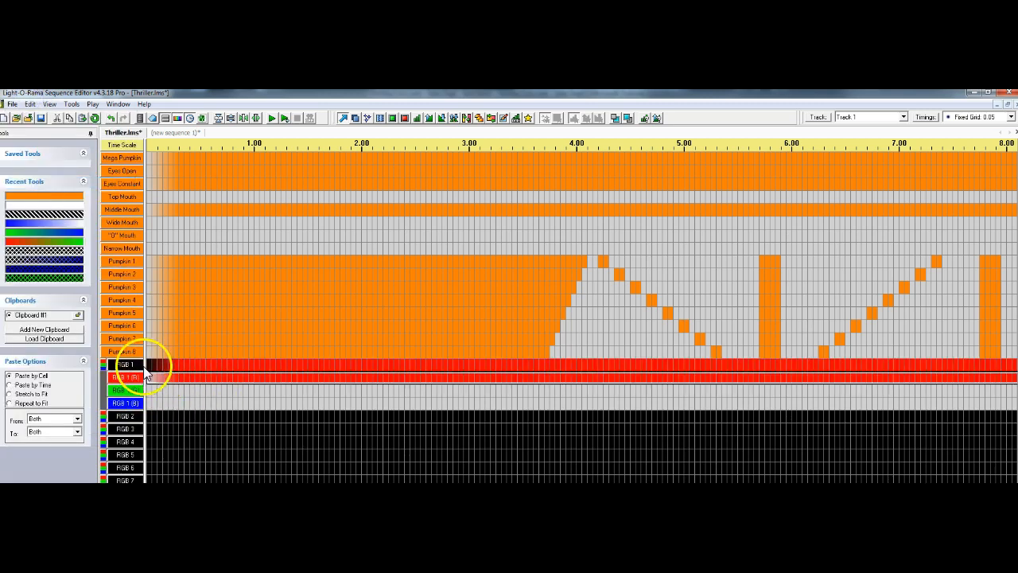
click(104, 366)
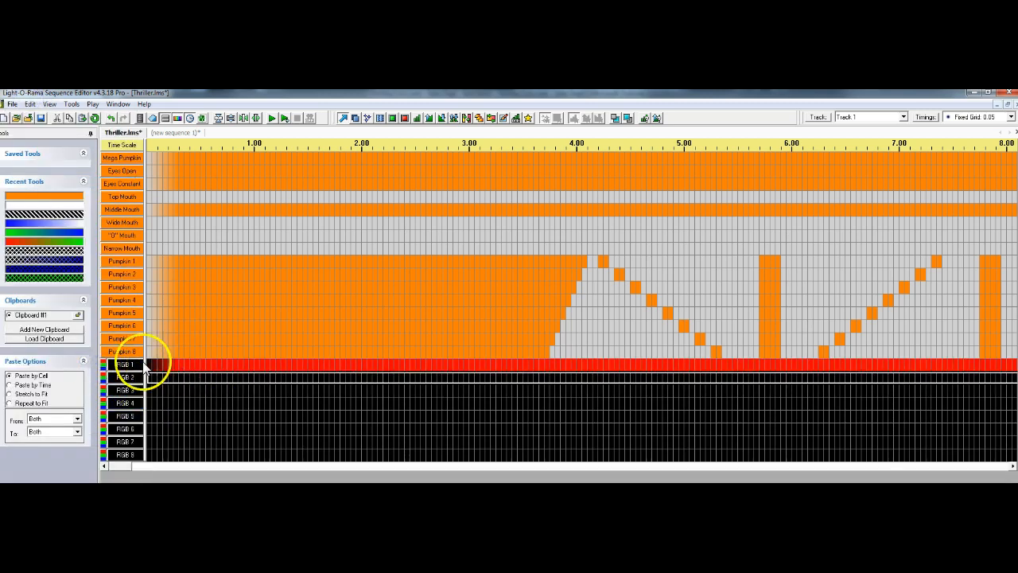
click(104, 366)
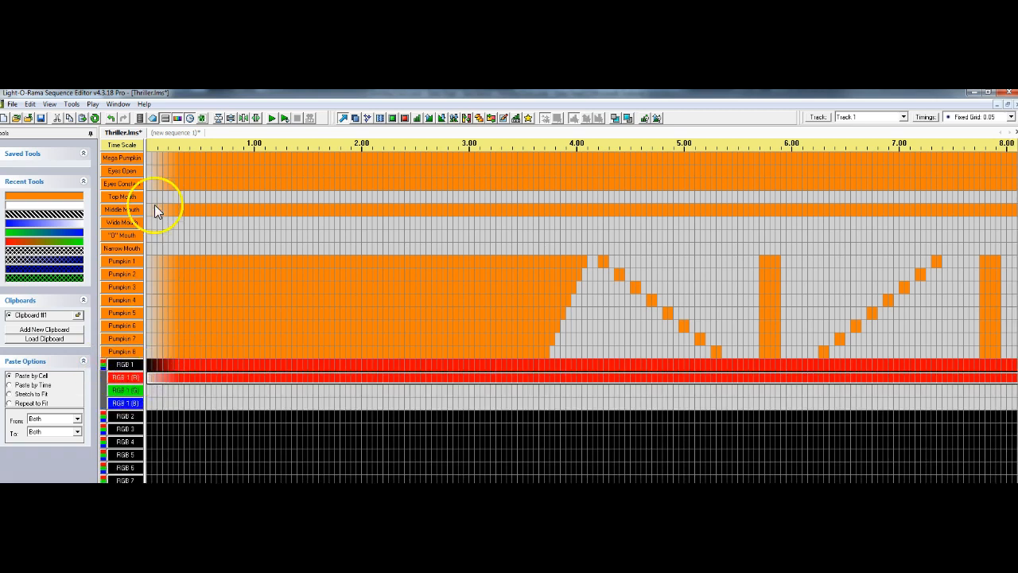
Paste the copied Mega Pumpkin effects across the entire RGB 1 (G) row.
click(149, 391)
click(29, 104)
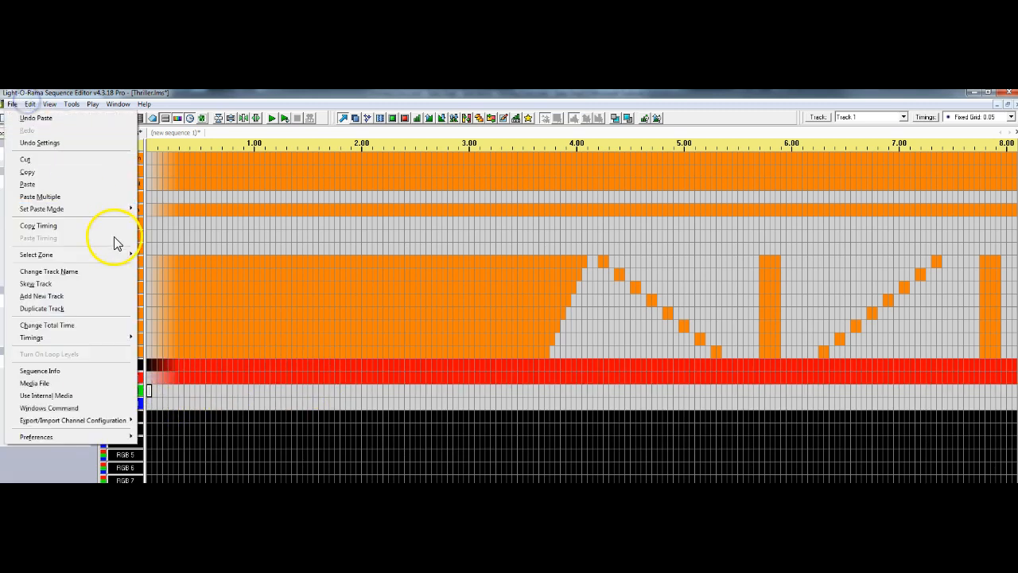
mouse_move(84, 257)
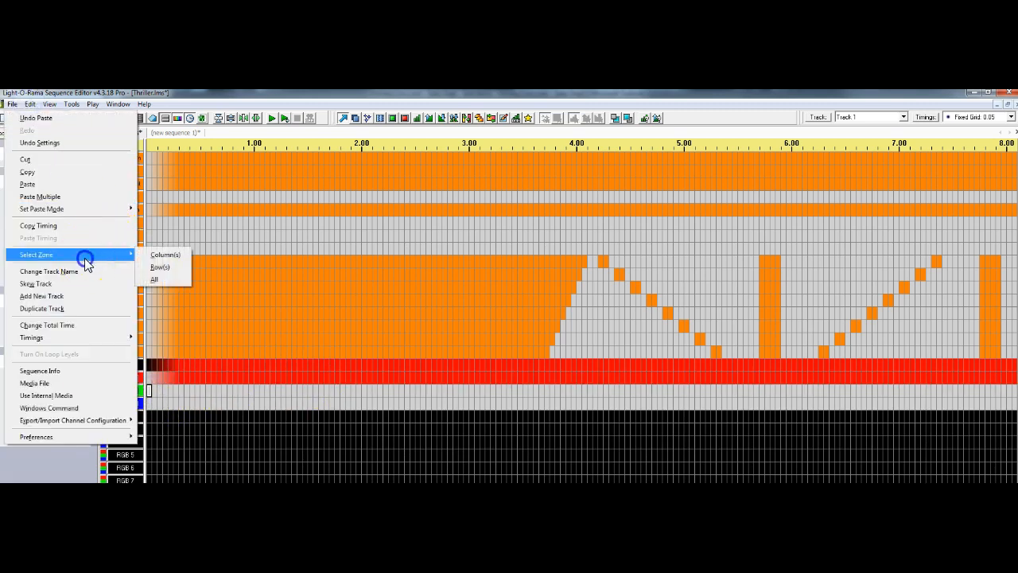
click(164, 268)
click(29, 103)
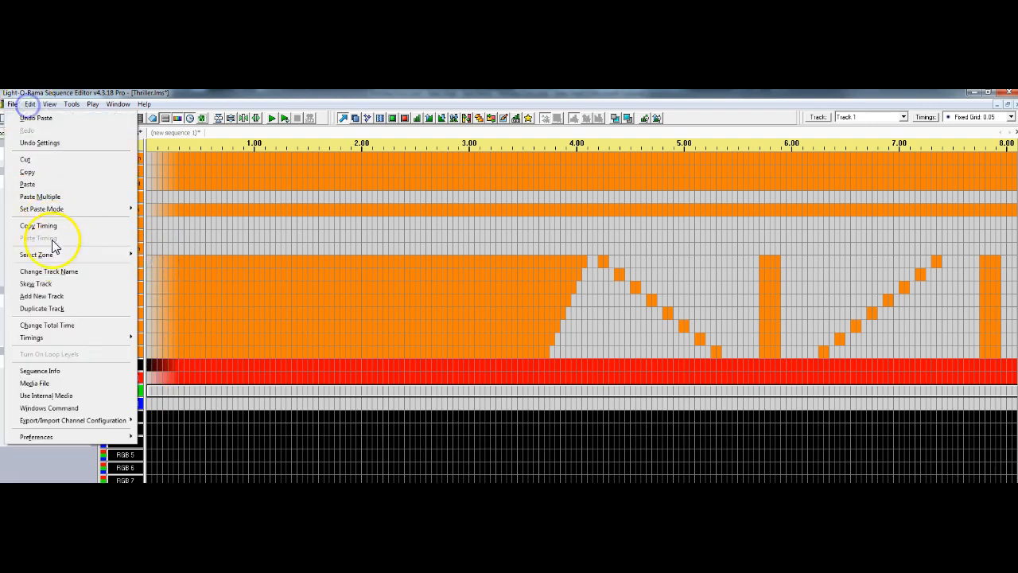
click(31, 184)
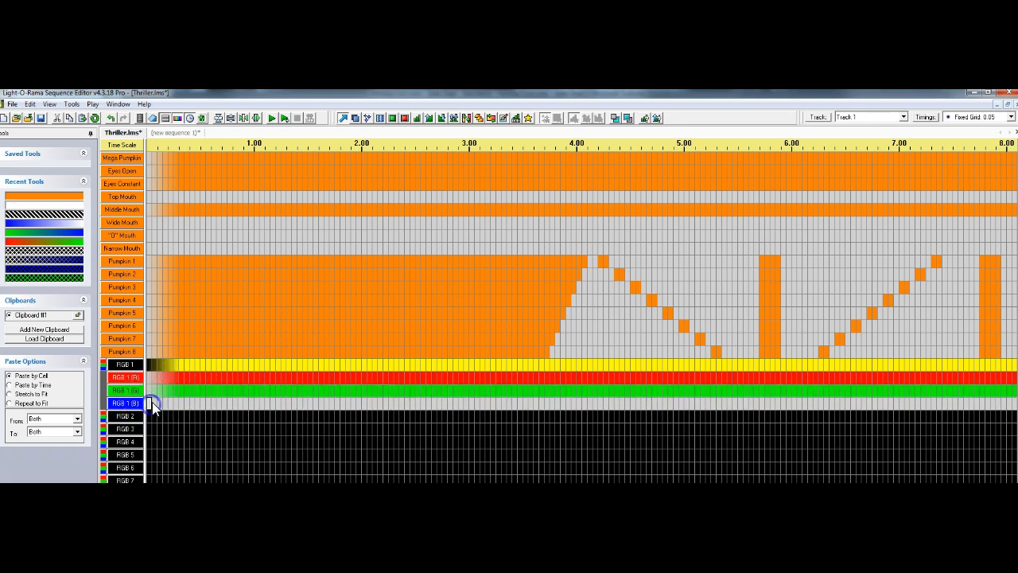
Paste the copied effects across the entire RGB 1 (B) row, and check the combined RGB 1 channel by collapsing and re-expanding it.
click(12, 104)
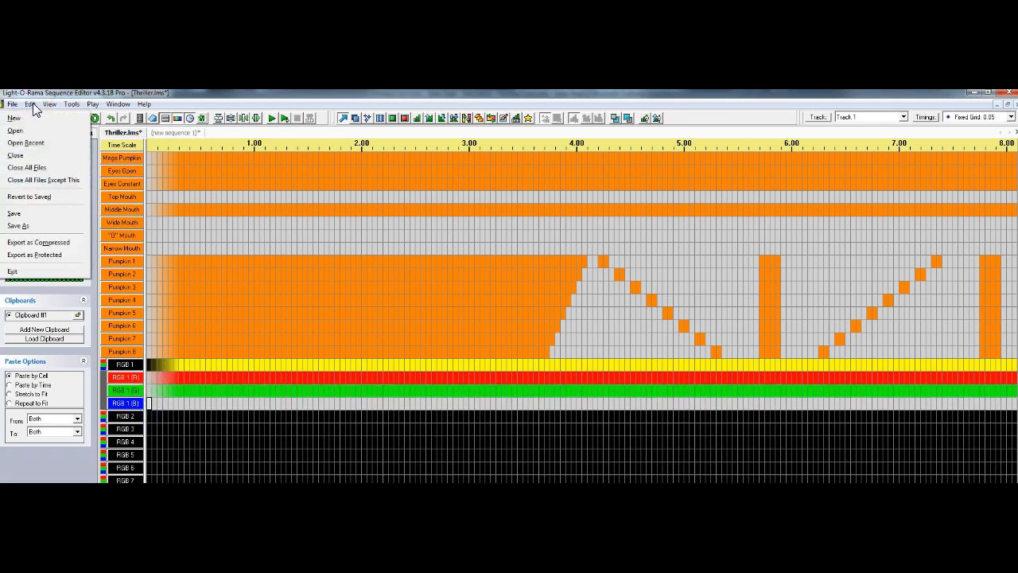
click(30, 104)
mouse_move(79, 259)
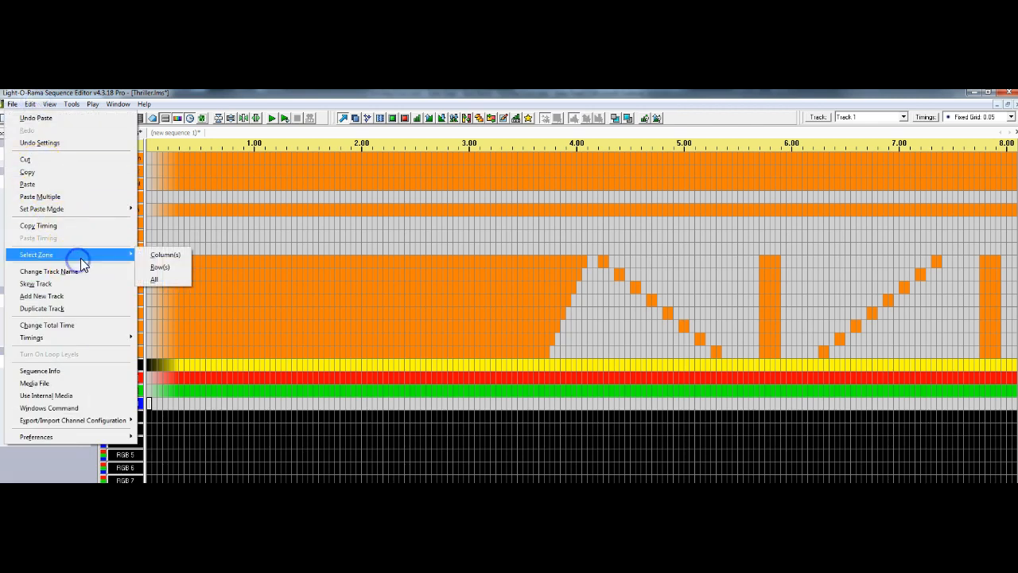
click(163, 266)
click(34, 104)
click(46, 171)
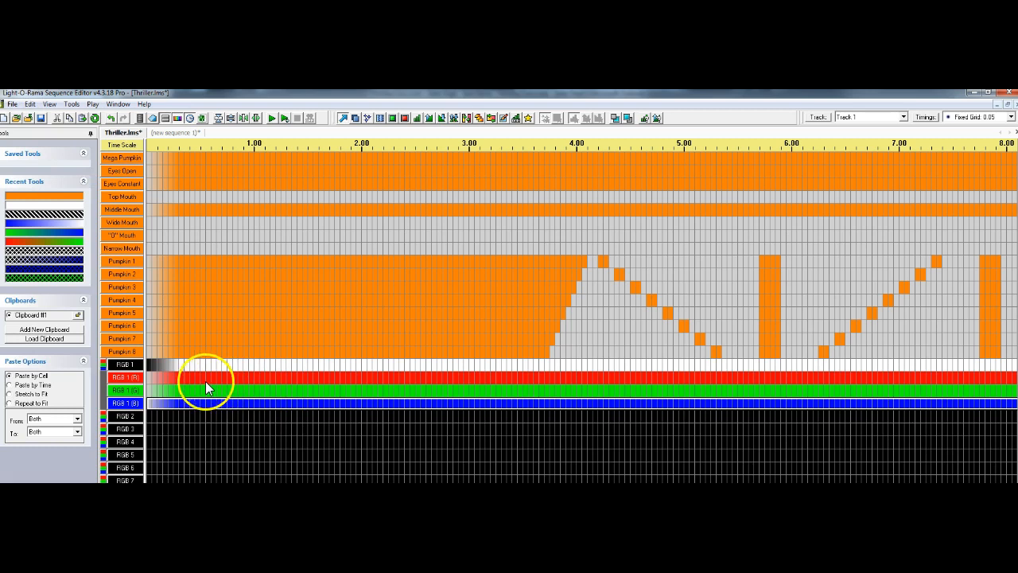
click(103, 366)
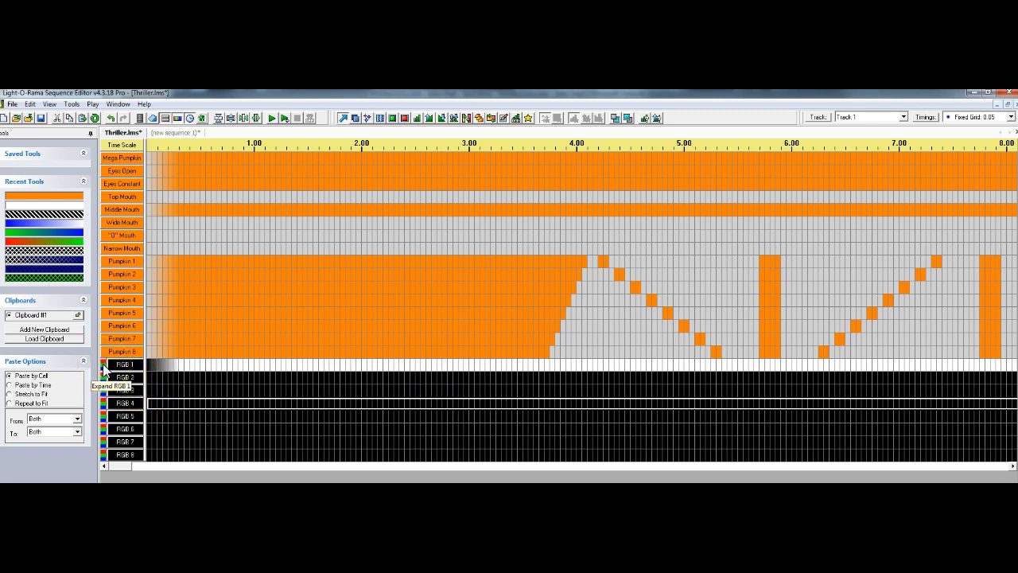
click(104, 366)
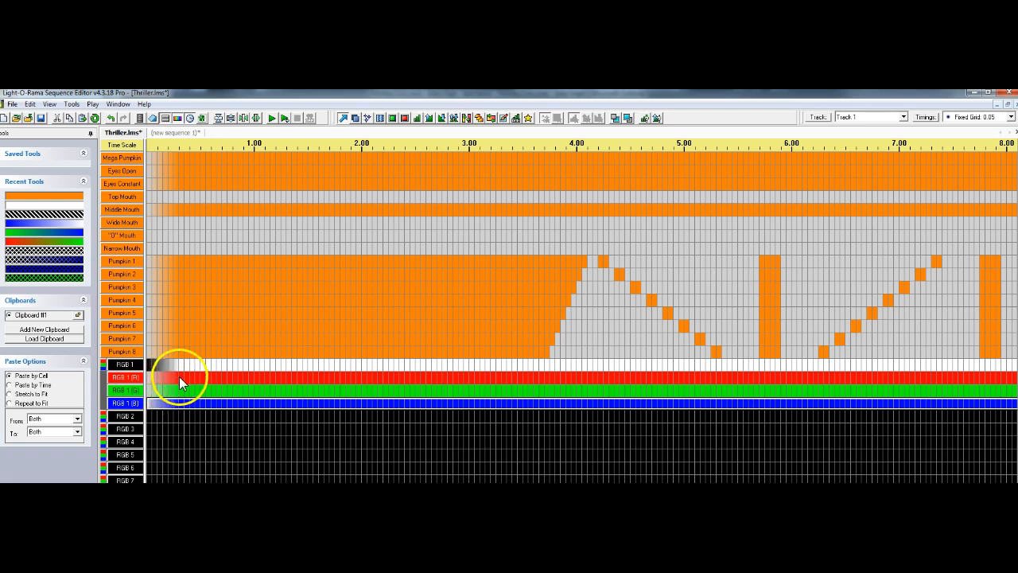
mouse_move(177, 402)
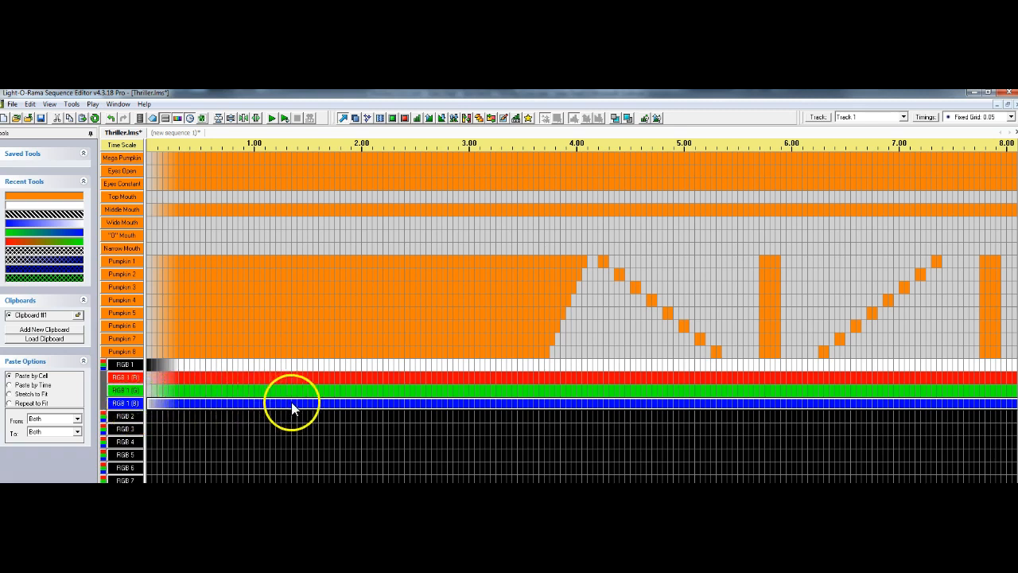
Select the entire RGB 1 (R) row.
click(150, 376)
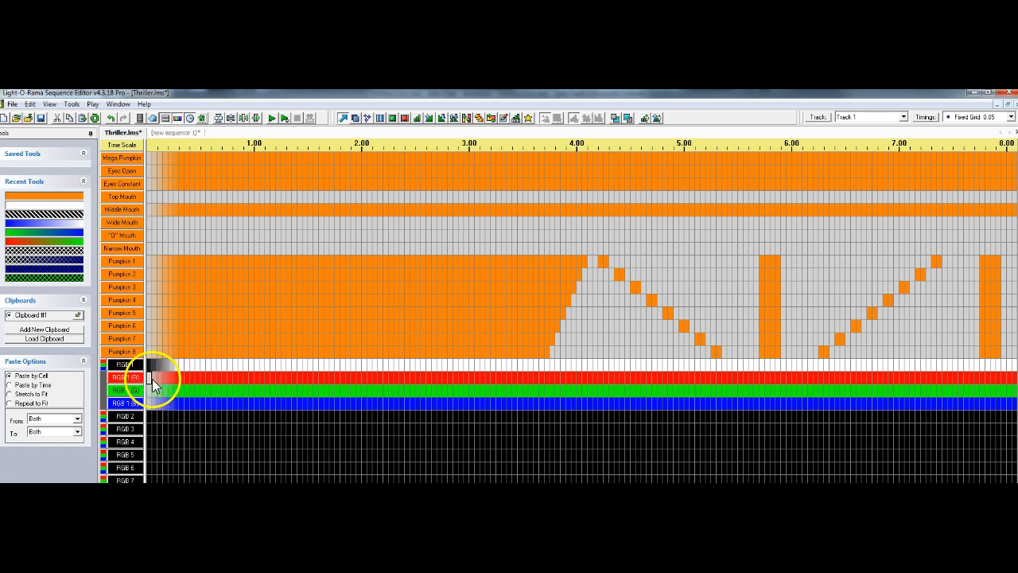
click(31, 104)
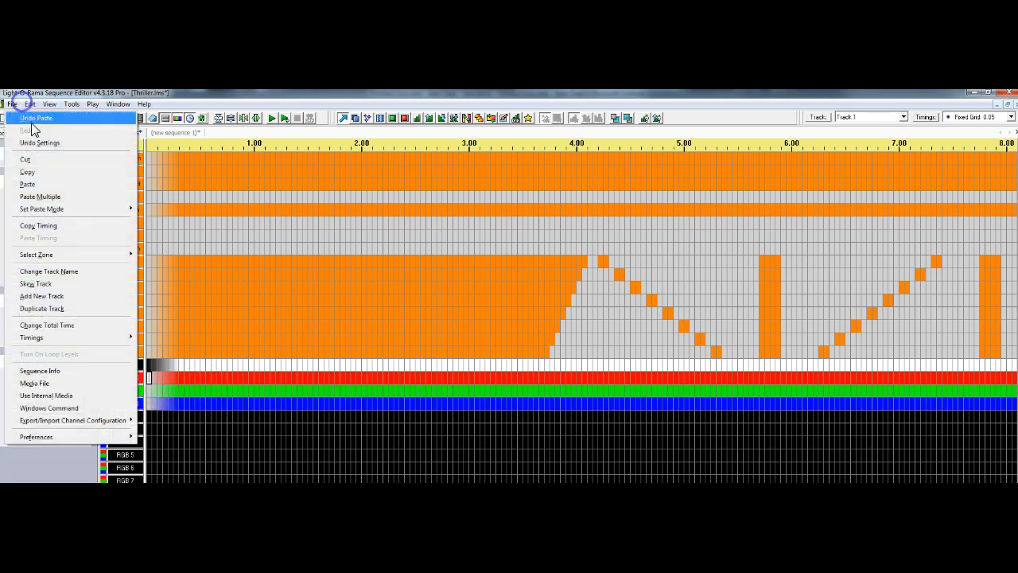
mouse_move(63, 254)
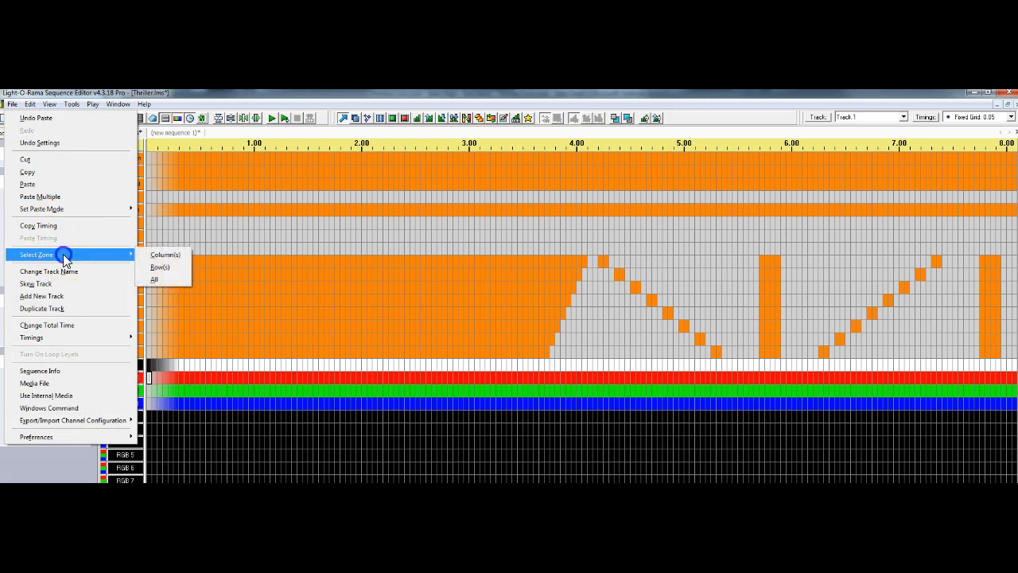
click(156, 266)
drag(155, 375, 236, 376)
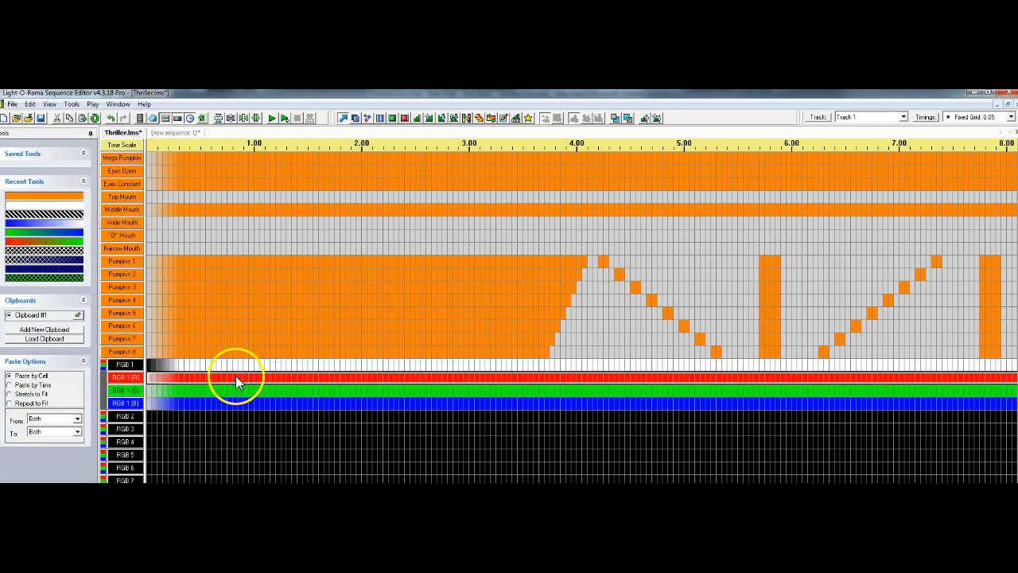
Review the operations offered in the detailed Change Intensities settings and close them without applying anything.
right_click(236, 376)
click(221, 377)
right_click(222, 377)
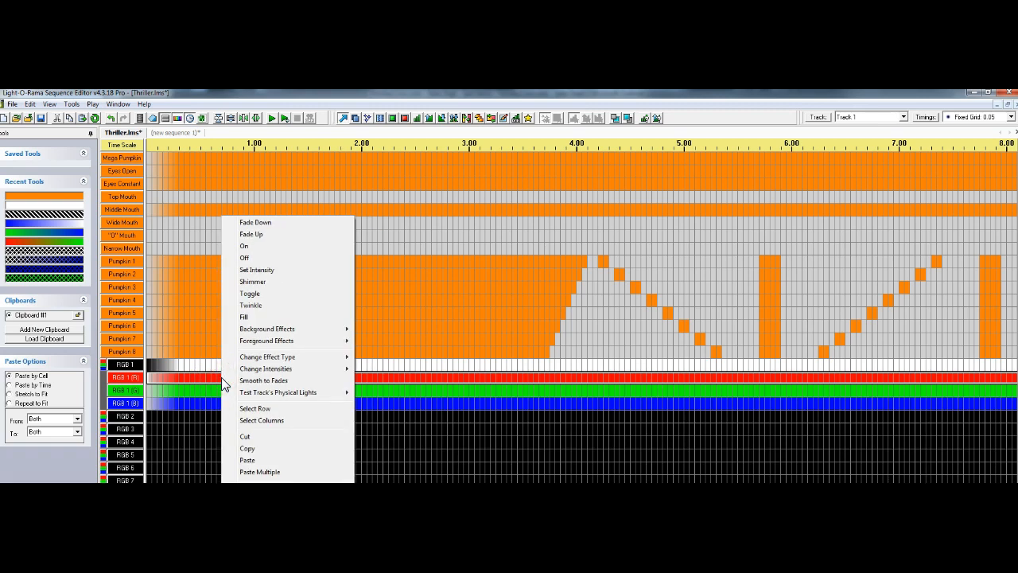
mouse_move(253, 370)
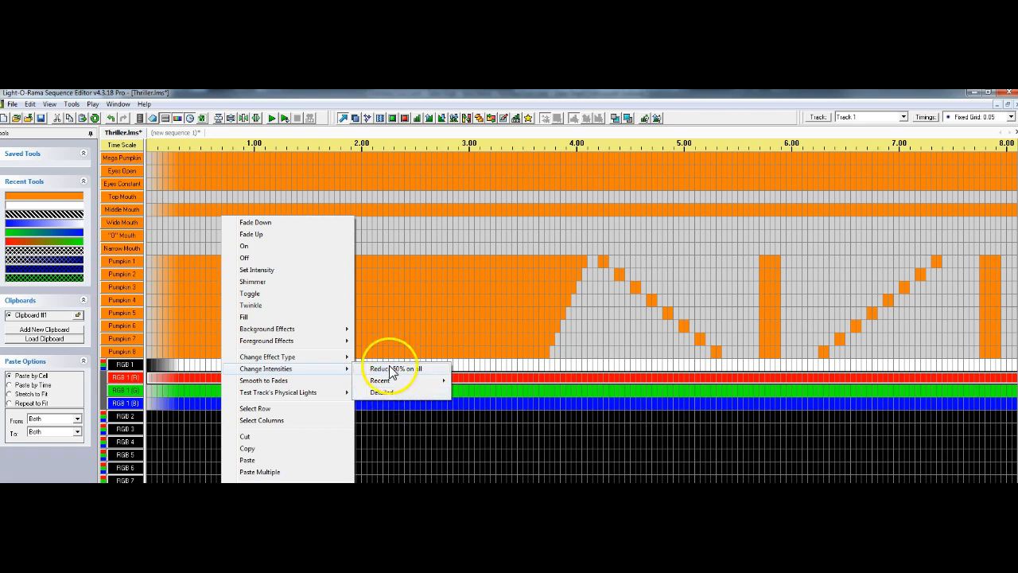
click(388, 396)
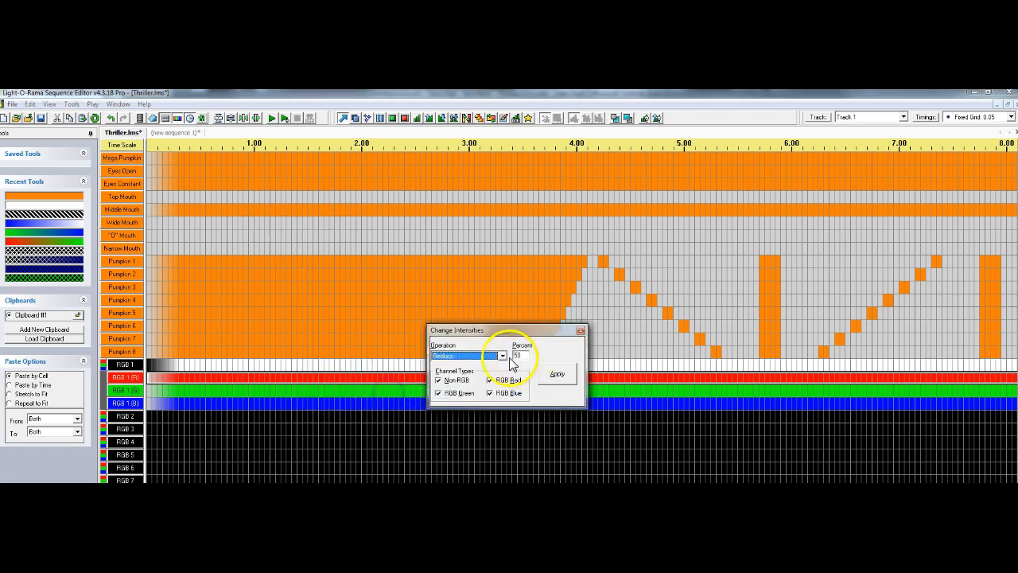
click(465, 358)
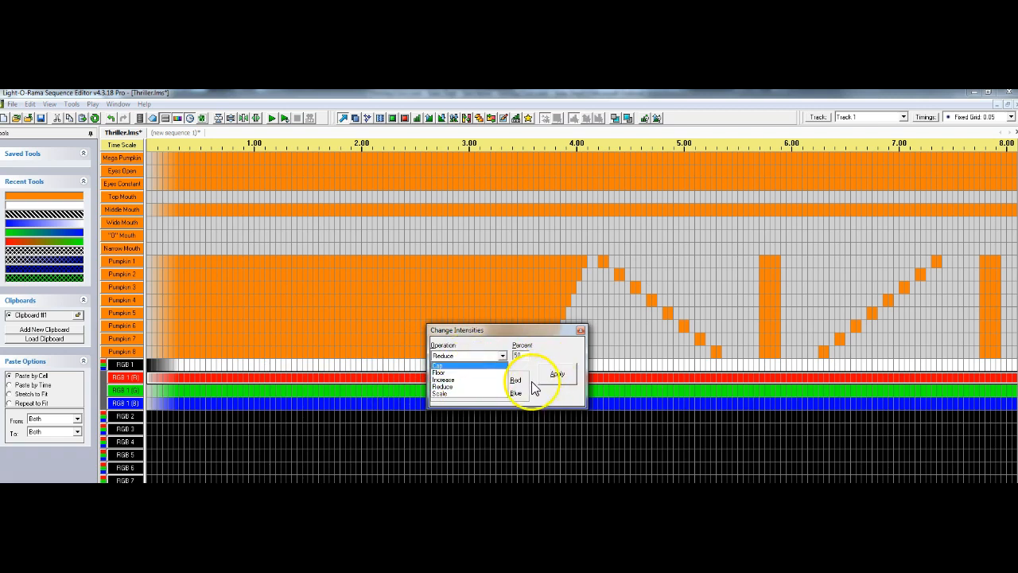
click(501, 356)
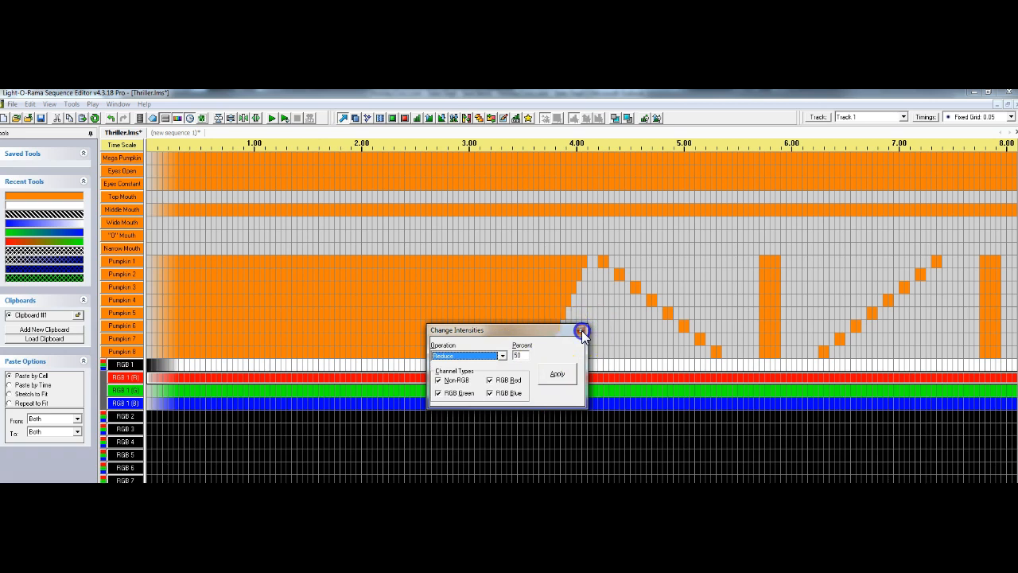
click(580, 331)
Reduce all intensities in the selected RGB 1 (R) row by 50%, and select a cell near the start of the RGB 1 (G) row.
right_click(176, 384)
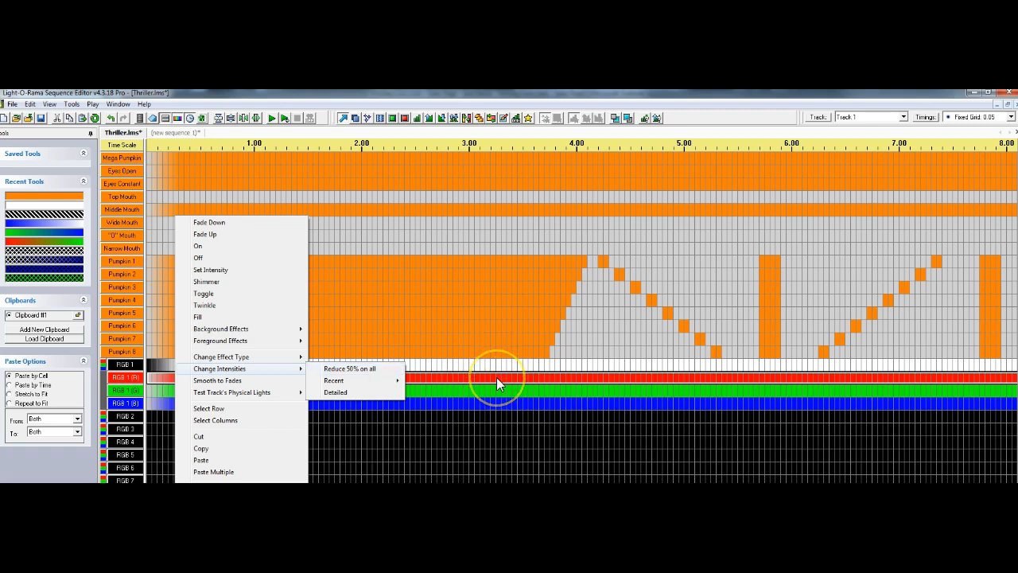
click(371, 370)
click(156, 391)
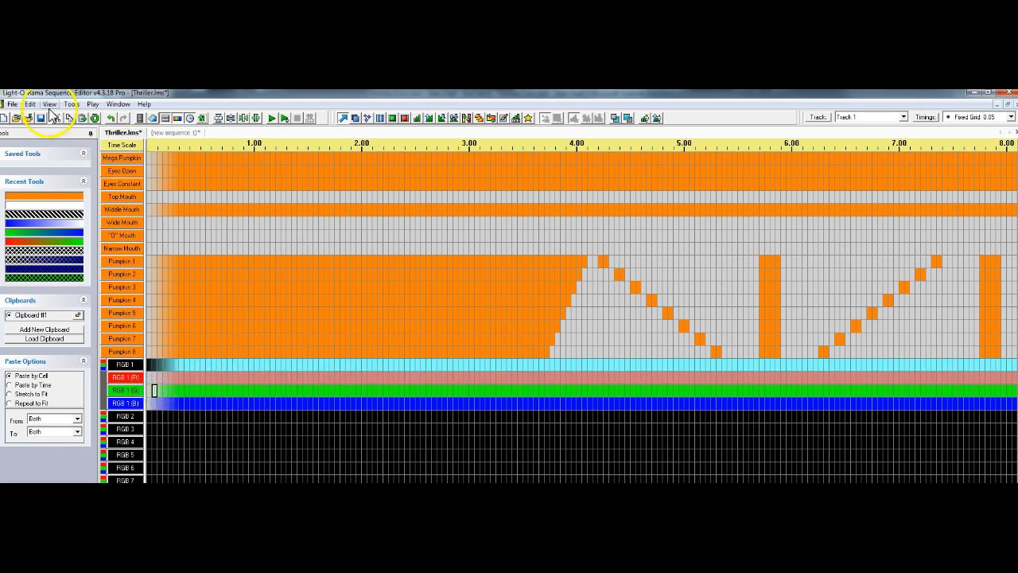
click(30, 104)
click(60, 255)
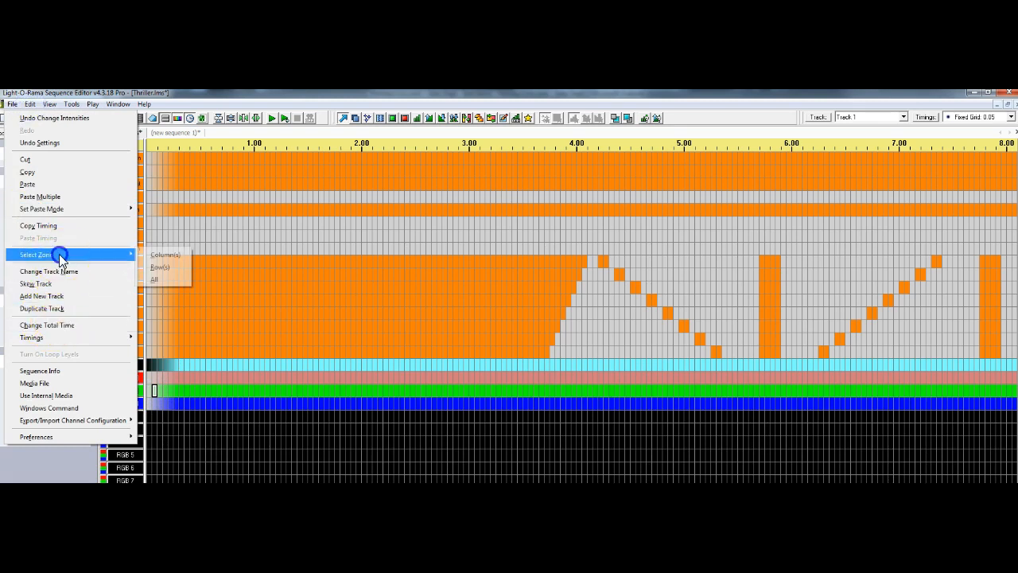
click(172, 256)
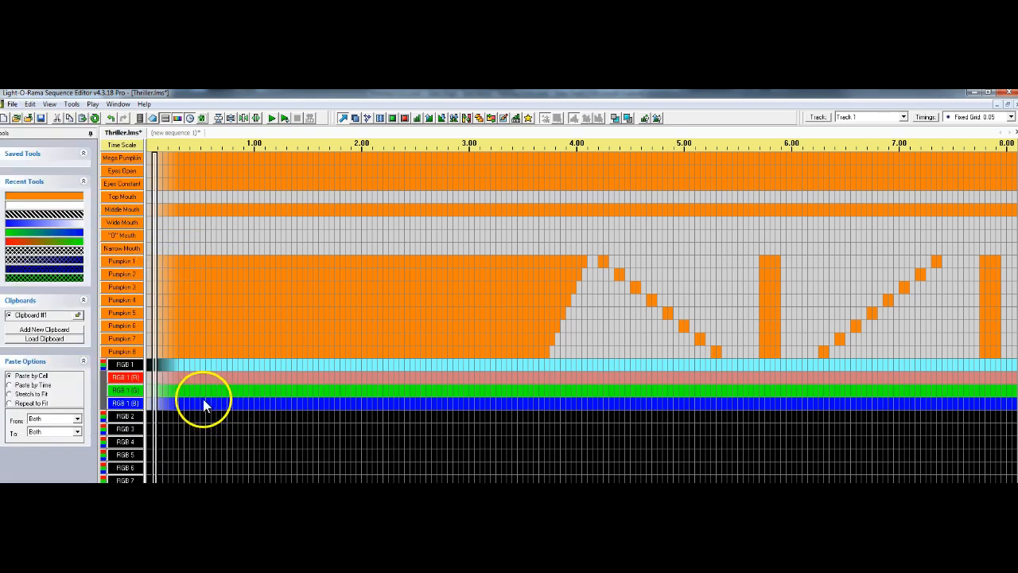
Select the entire RGB 1 (G) row and reduce all its intensities by 50%.
click(171, 391)
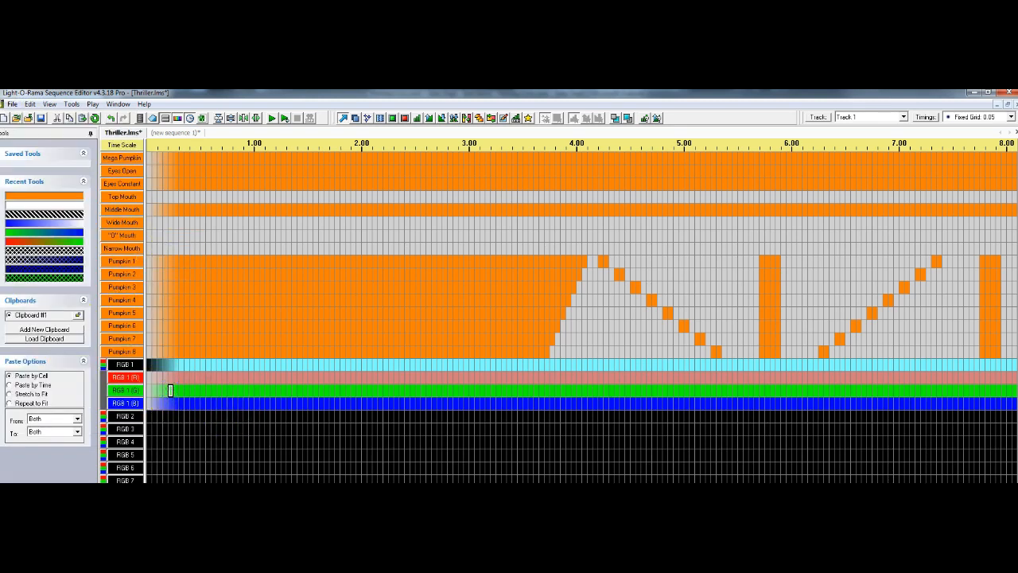
click(29, 104)
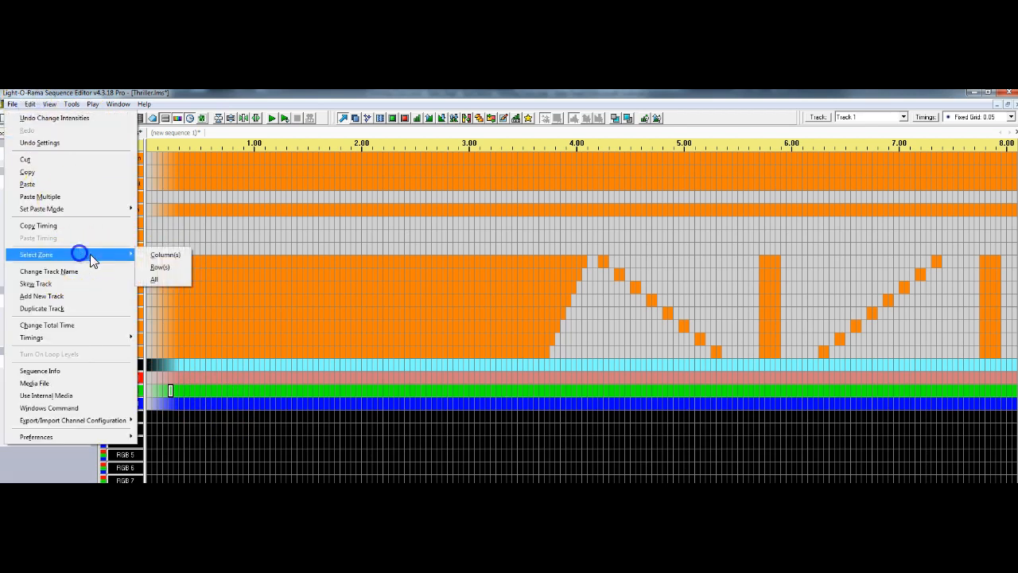
click(171, 268)
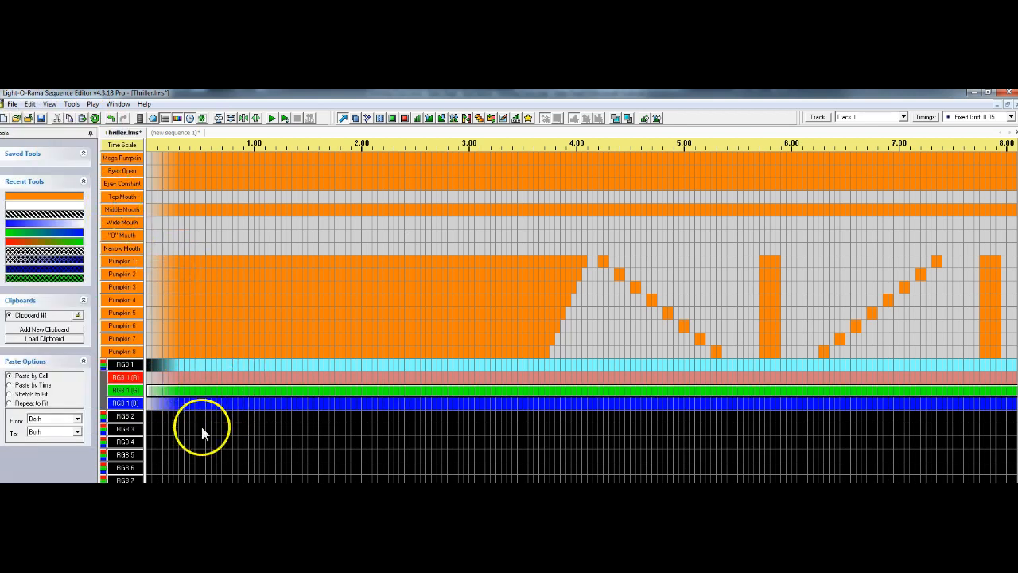
right_click(212, 390)
mouse_move(288, 370)
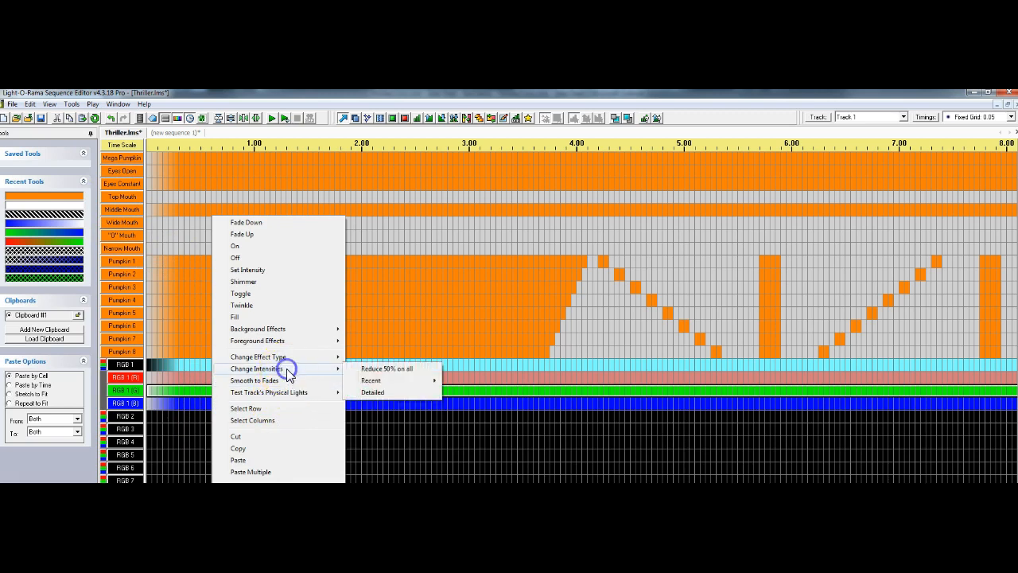
click(392, 367)
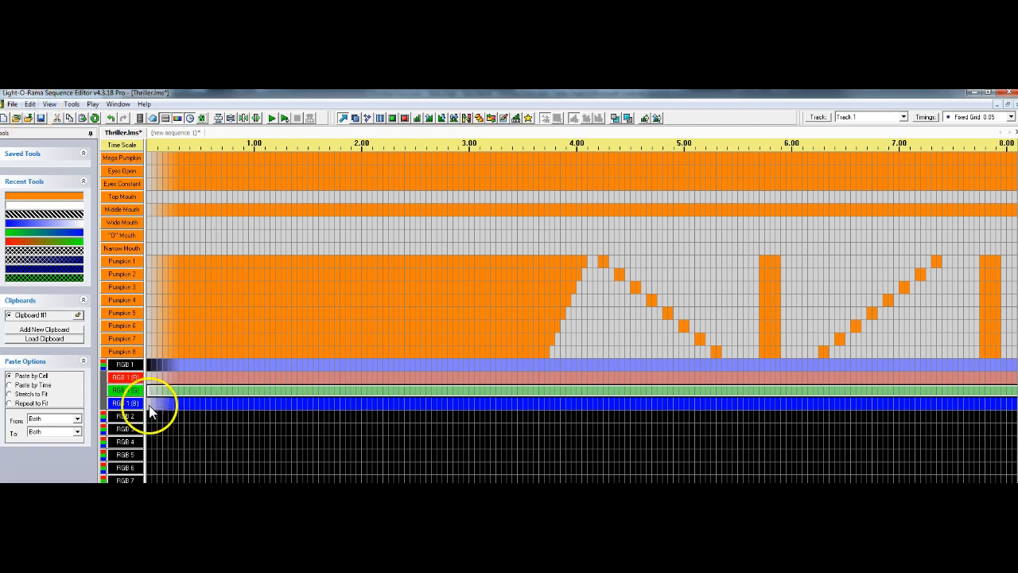
Select the entire RGB 1 (B) row, reduce all its intensities by 50%, and deselect it.
click(30, 104)
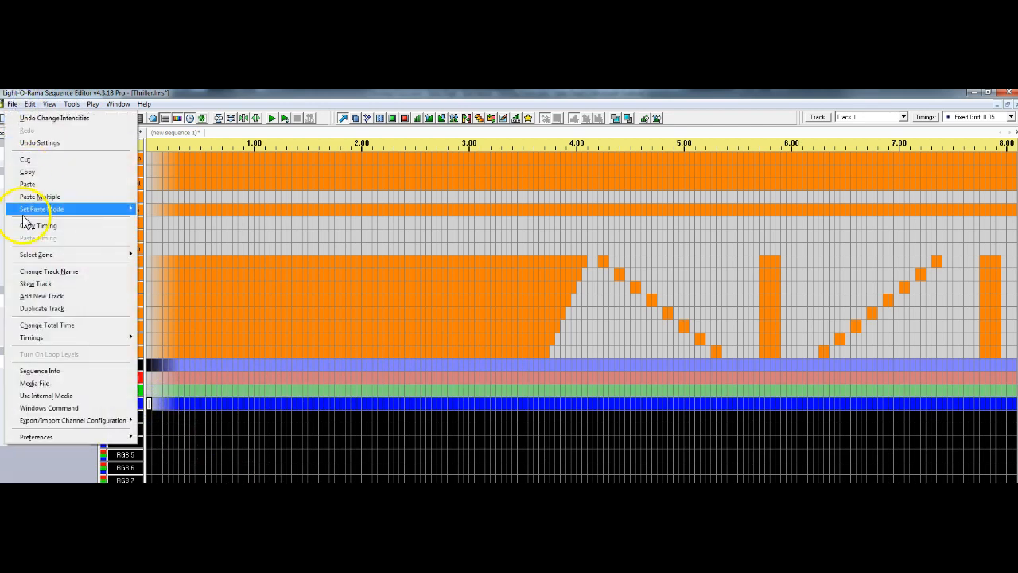
click(82, 255)
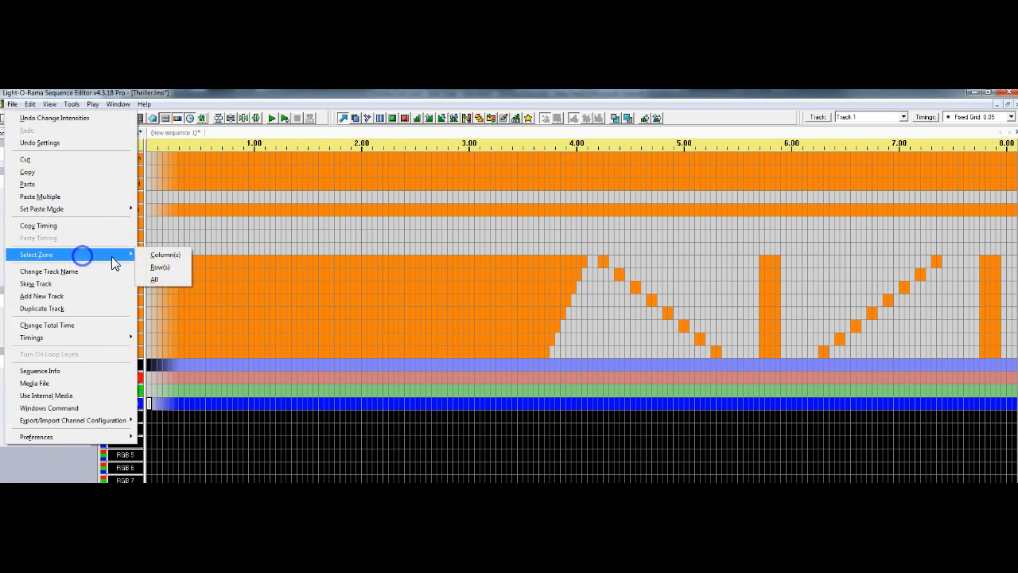
click(172, 271)
right_click(247, 402)
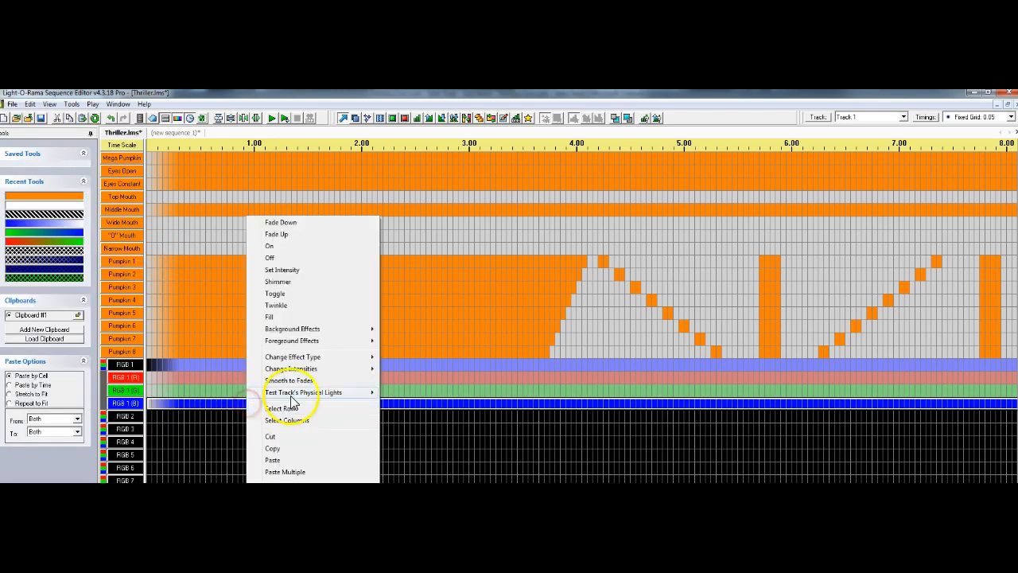
mouse_move(291, 368)
click(415, 368)
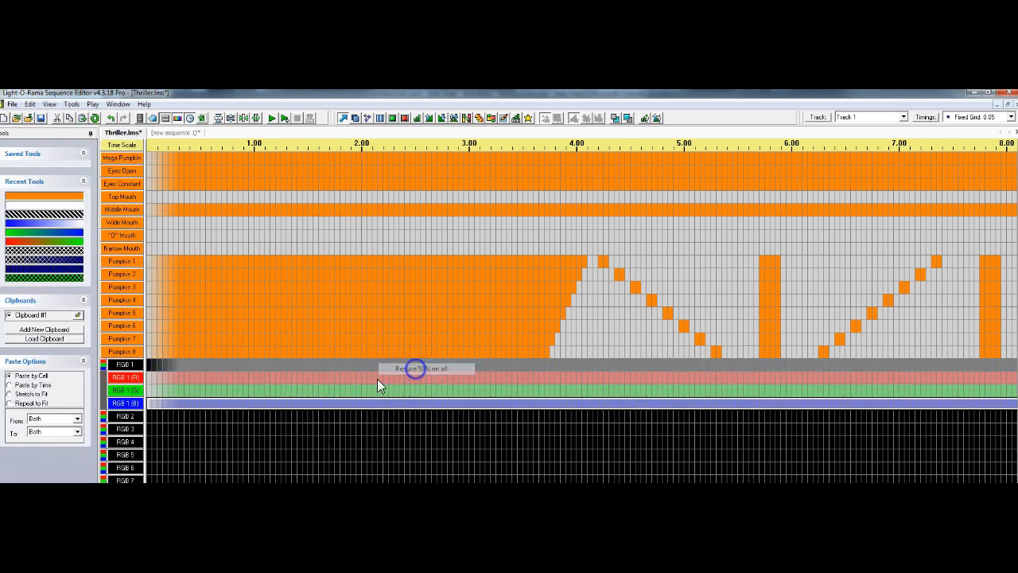
click(241, 434)
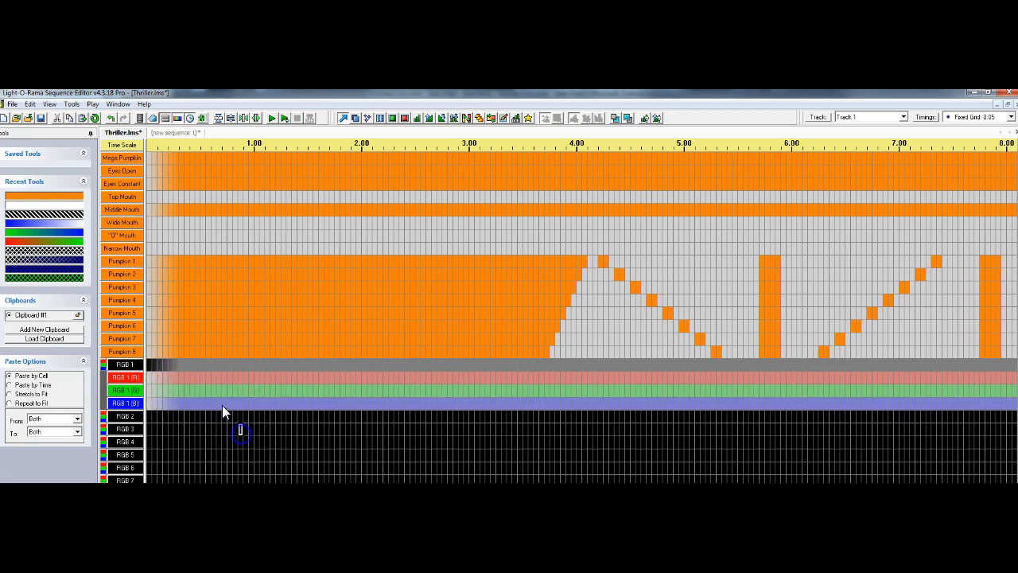
Collapse the RGB 1 channel into a single row and rename it Mega Pumpkin.
click(212, 366)
mouse_move(401, 367)
click(104, 364)
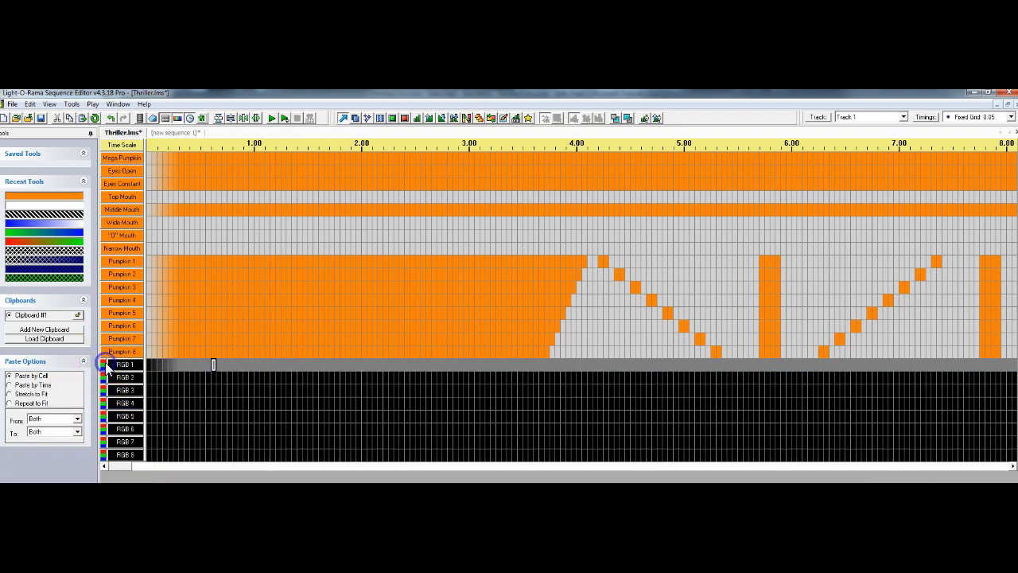
double_click(124, 366)
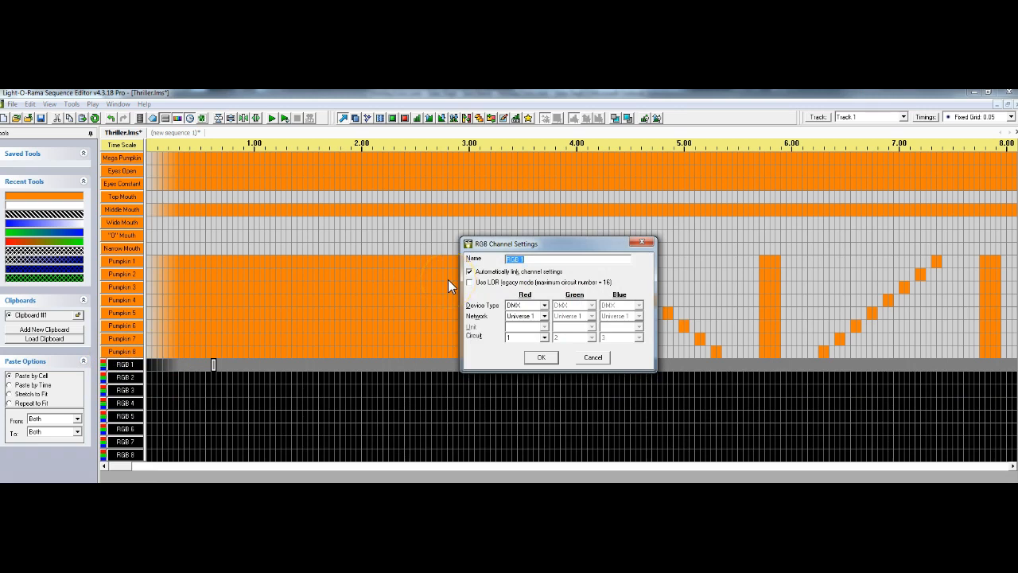
text(Mega Pumpkin)
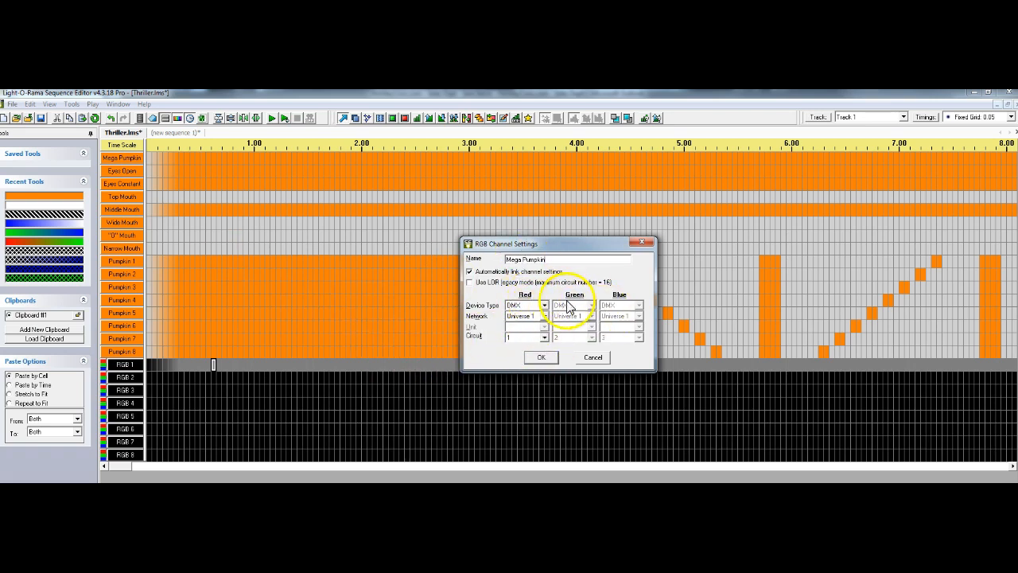
click(541, 357)
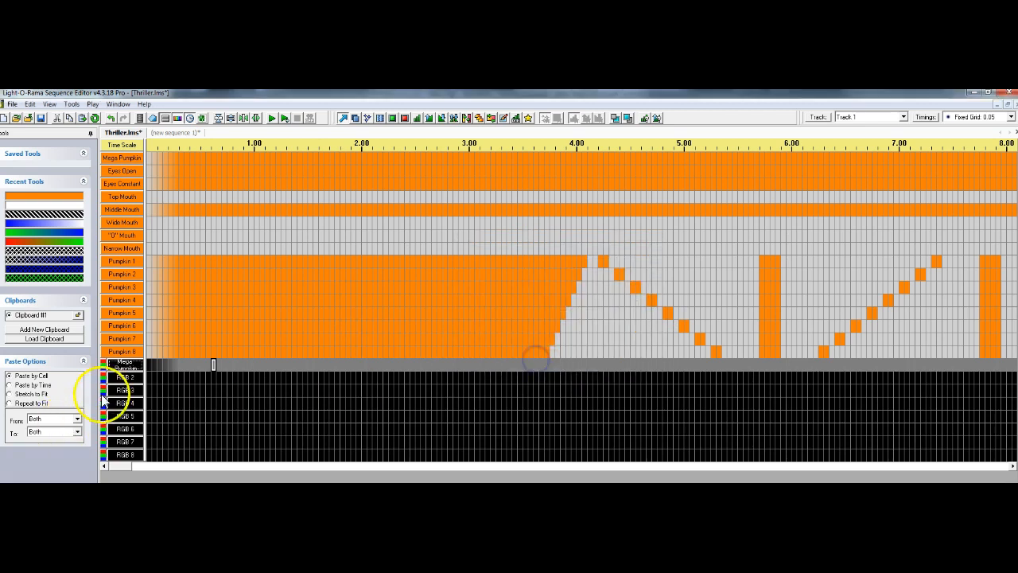
Rename the RGB 2 channel as Eyes Open.
double_click(136, 380)
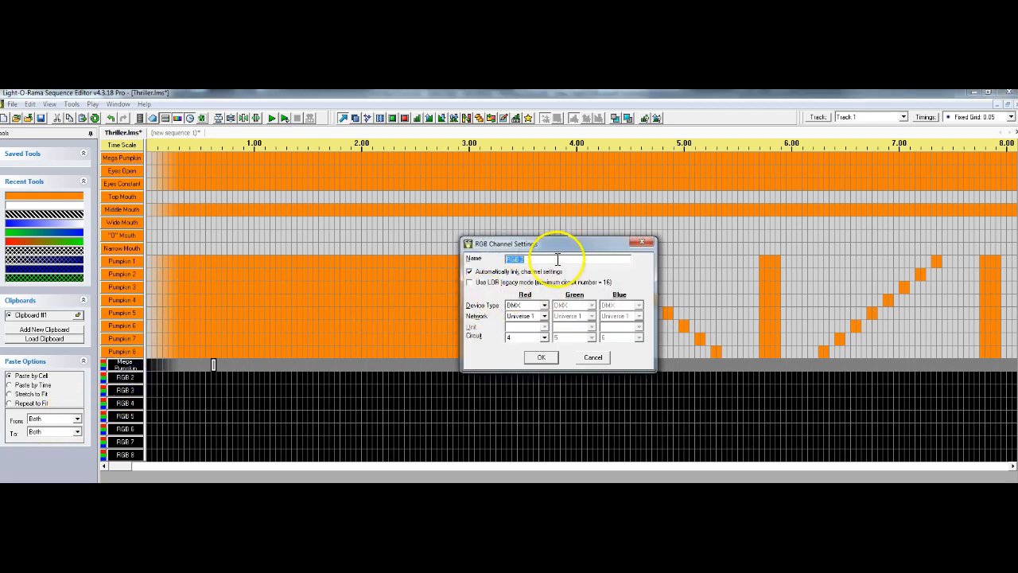
text(Eyes Open)
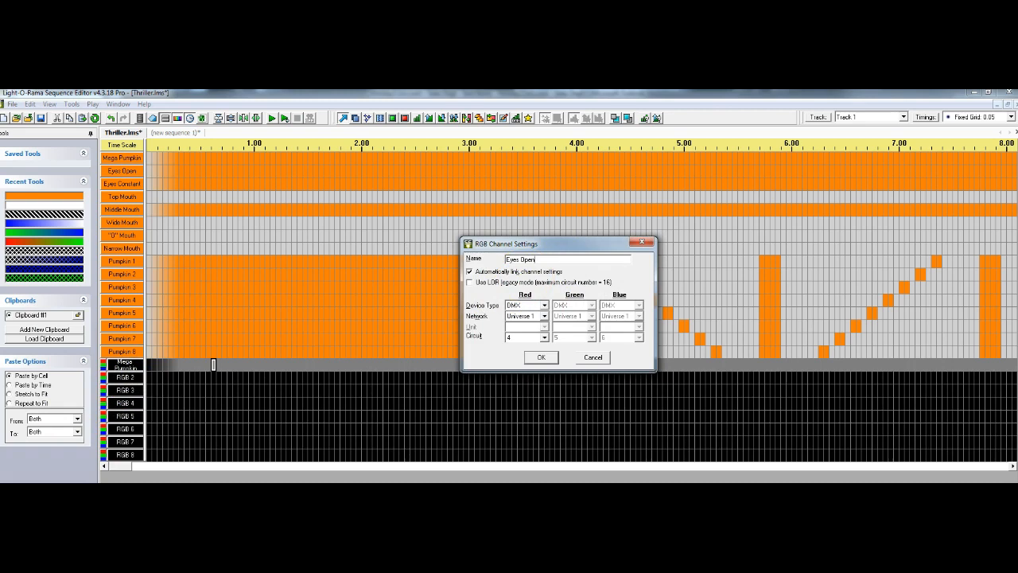
click(541, 357)
Select the entire row of the original single-colour Eyes Open channel and copy its effects.
click(138, 171)
click(30, 104)
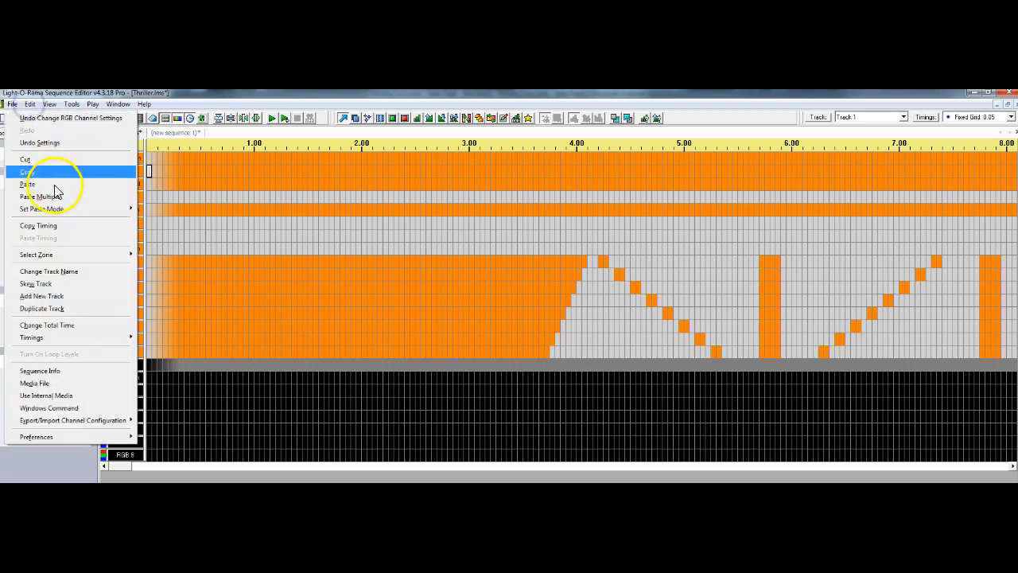
mouse_move(67, 256)
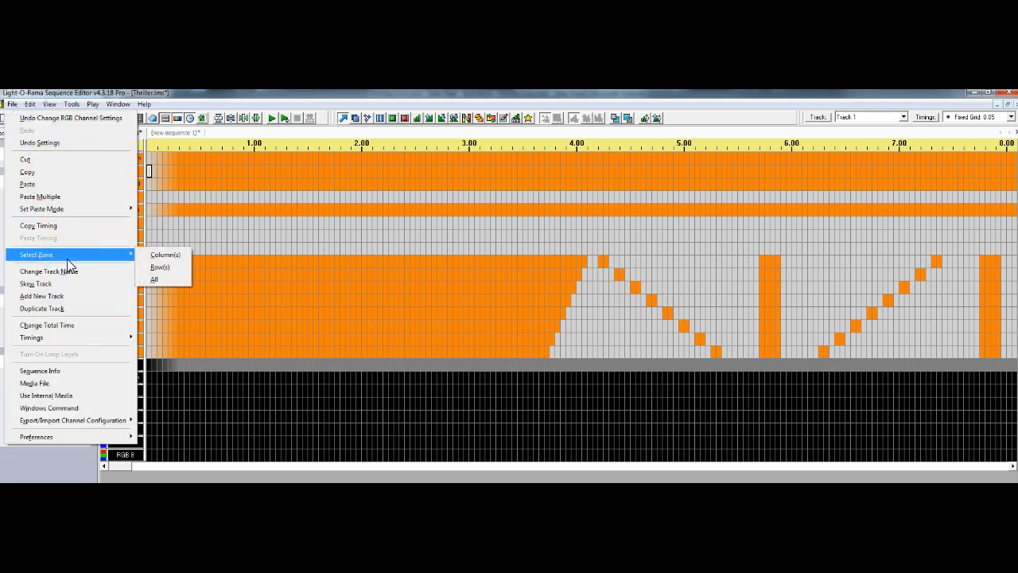
click(156, 263)
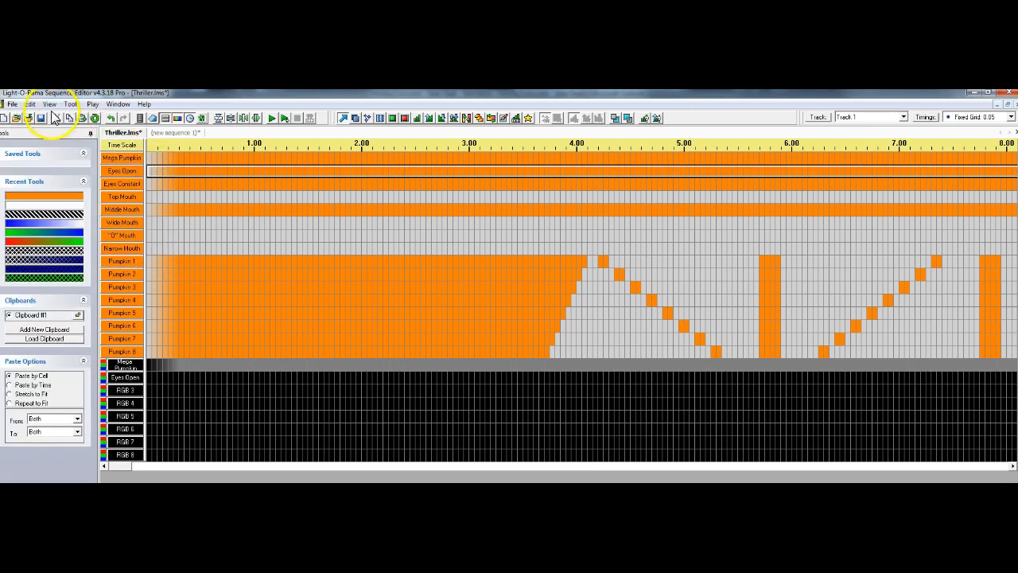
click(30, 104)
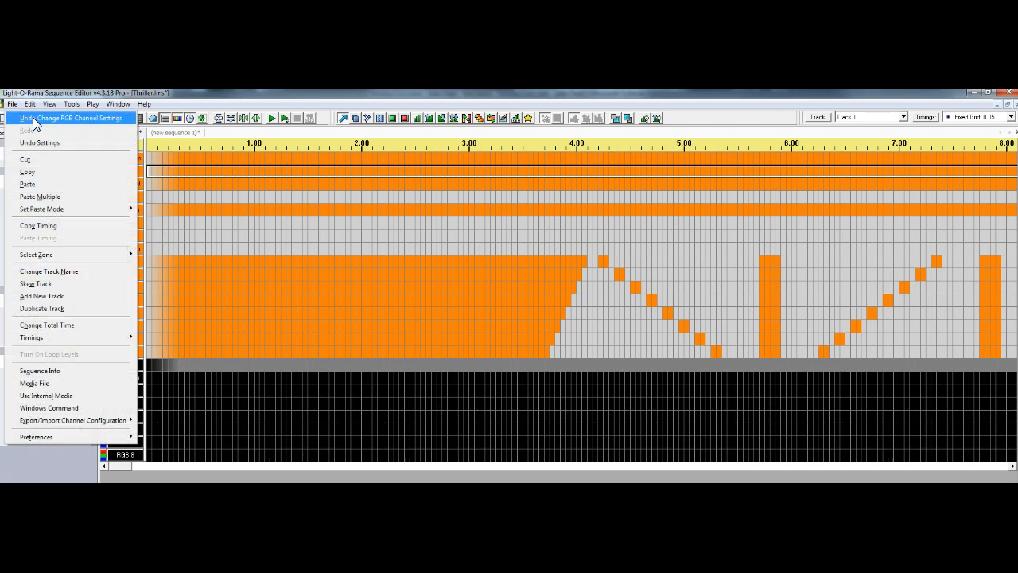
click(47, 172)
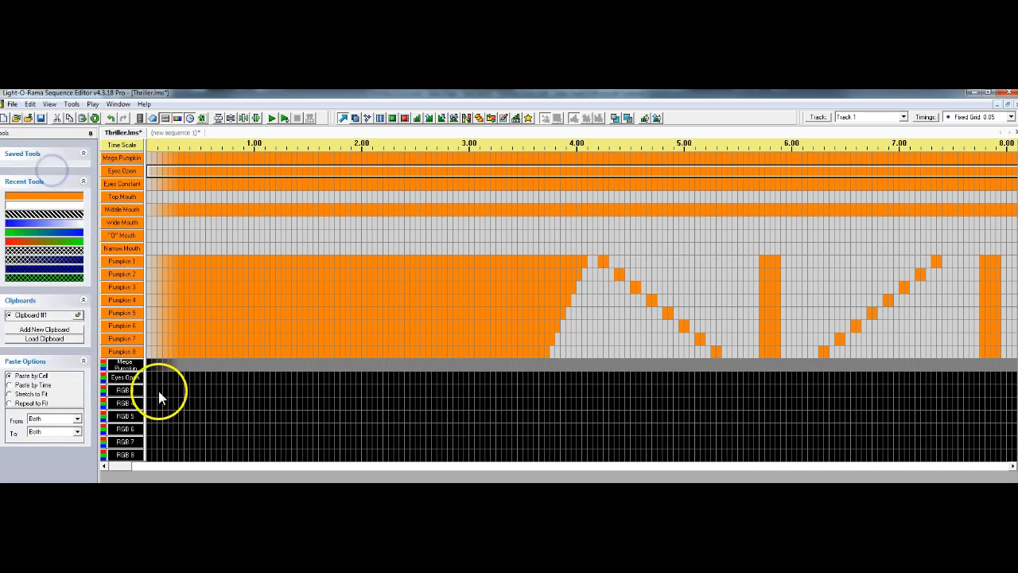
Expand the new RGB Eyes Open channel and paste the copied effects across the entire Eyes Open (R) row.
click(101, 377)
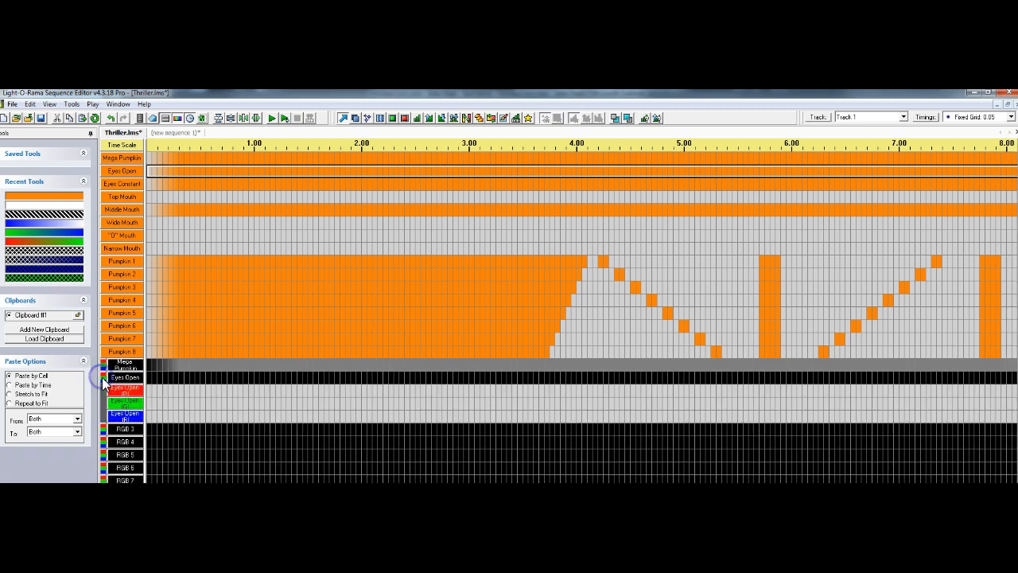
click(123, 395)
click(149, 392)
click(29, 104)
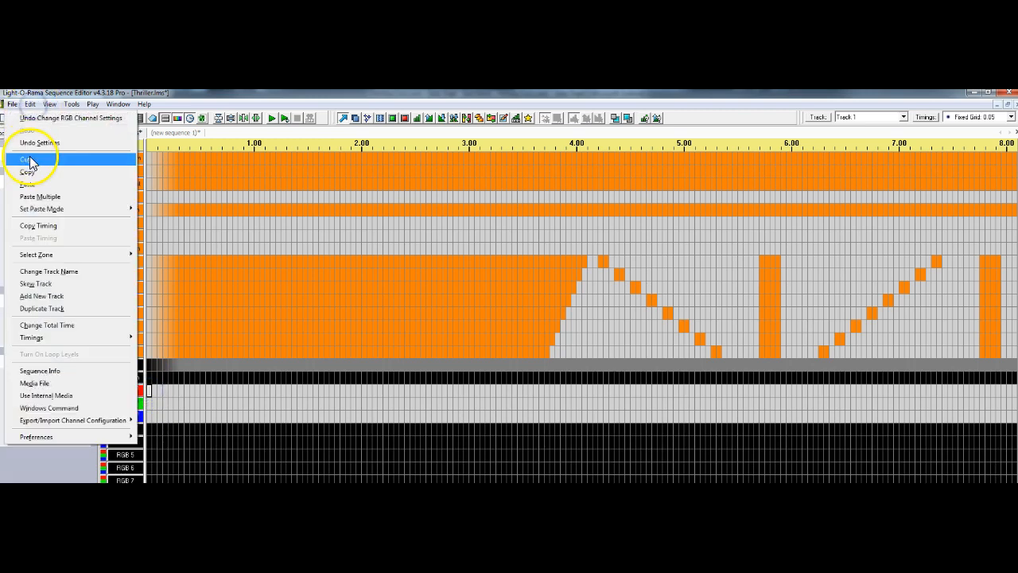
mouse_move(69, 255)
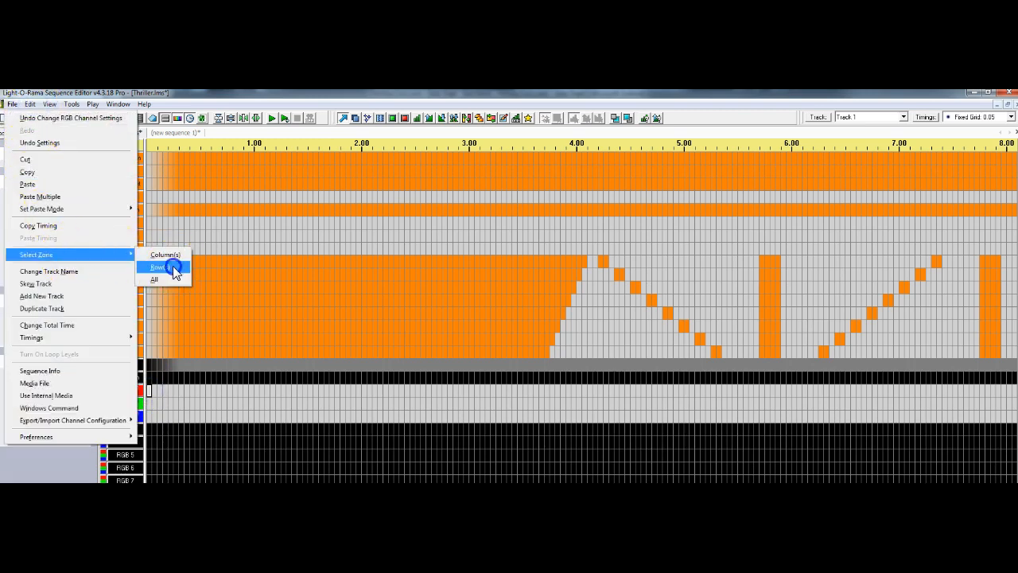
click(172, 267)
click(30, 104)
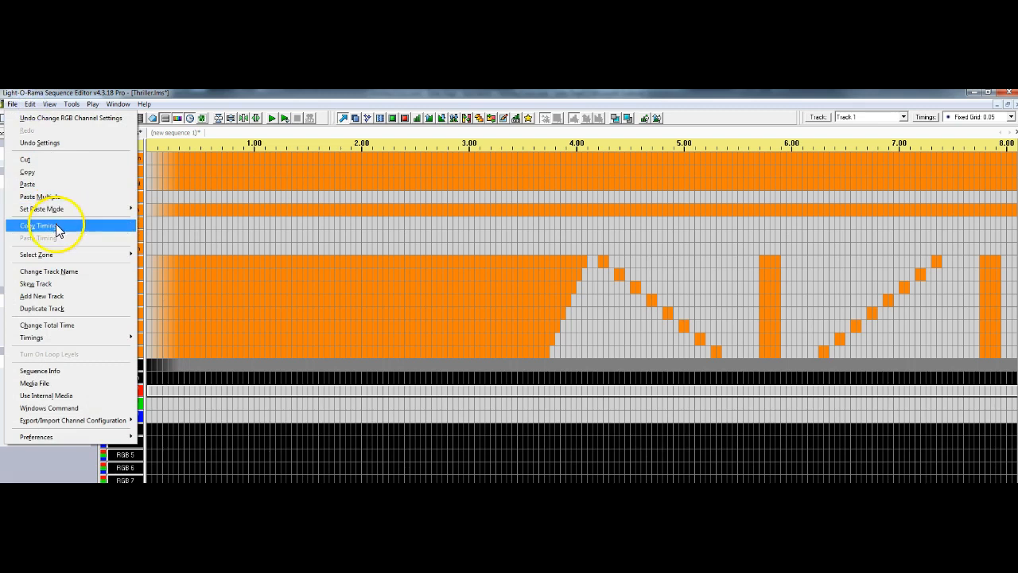
click(56, 184)
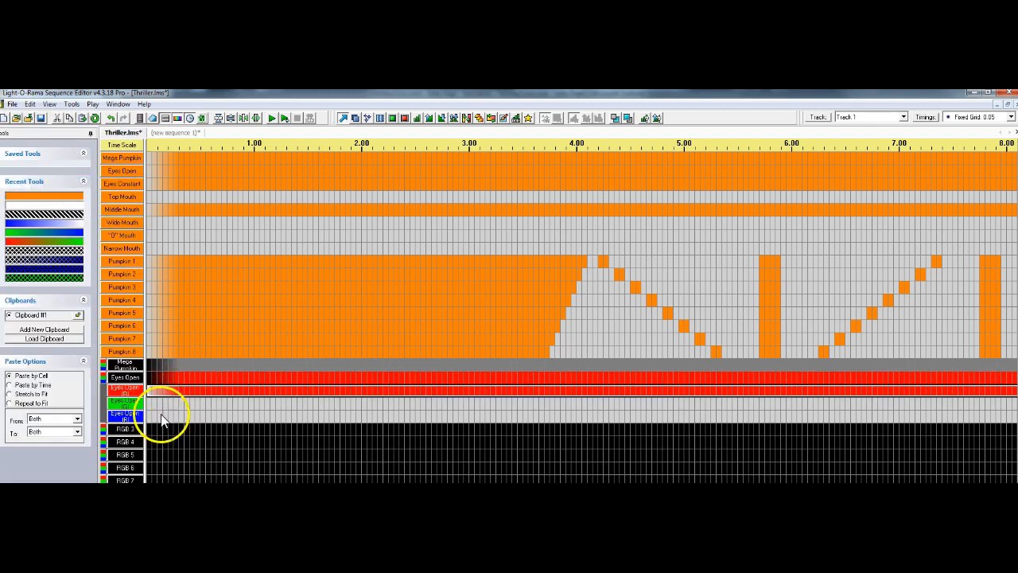
Paste the copied effects across the entire Eyes Open (B) row, leaving the green component empty.
click(29, 104)
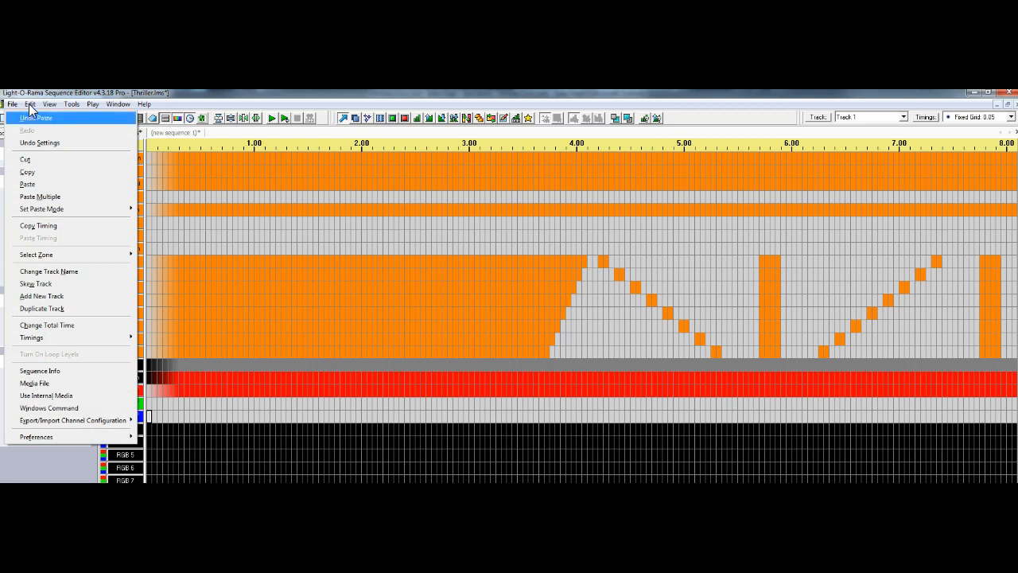
click(59, 255)
click(157, 267)
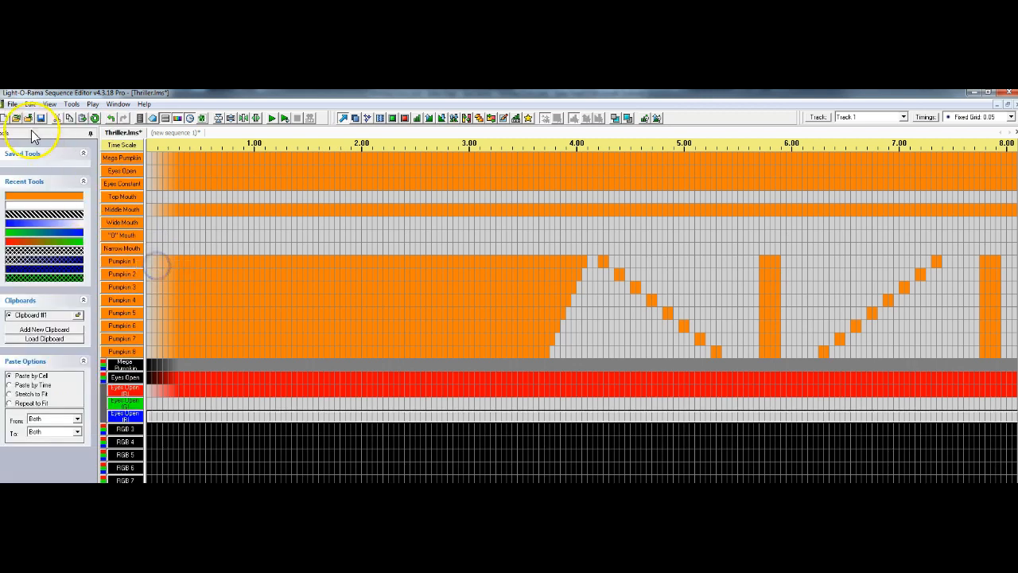
click(29, 105)
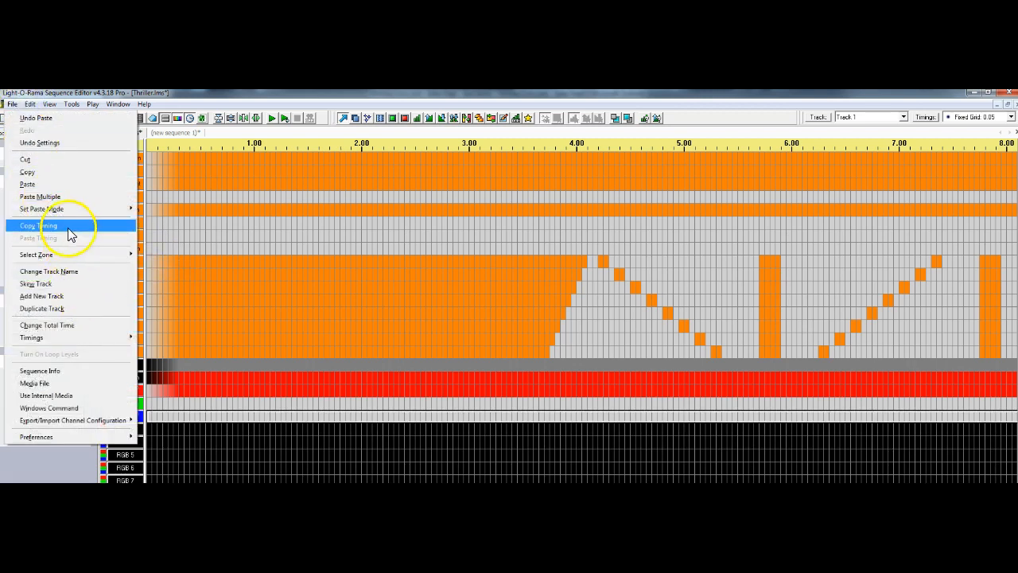
click(64, 184)
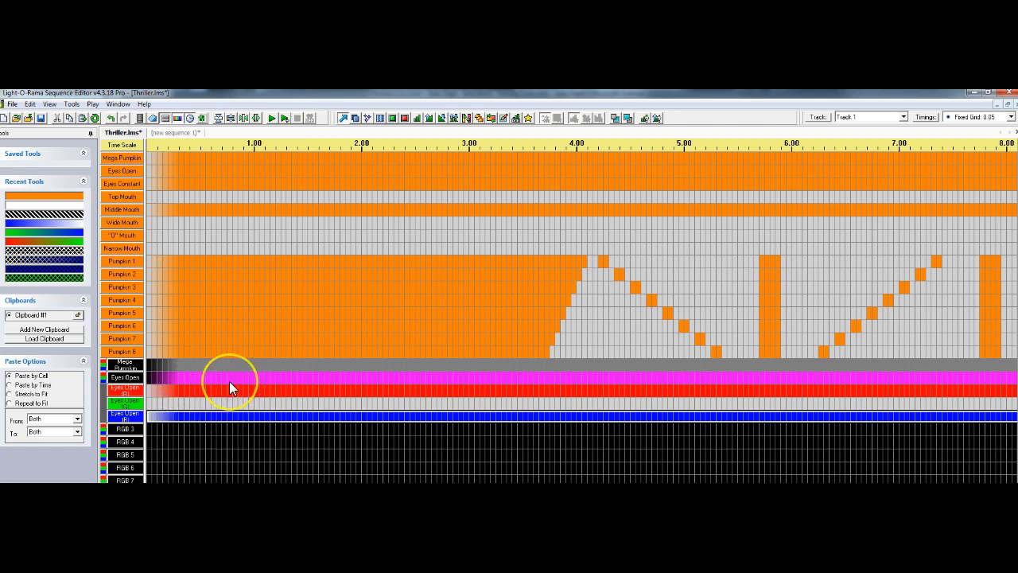
mouse_move(229, 381)
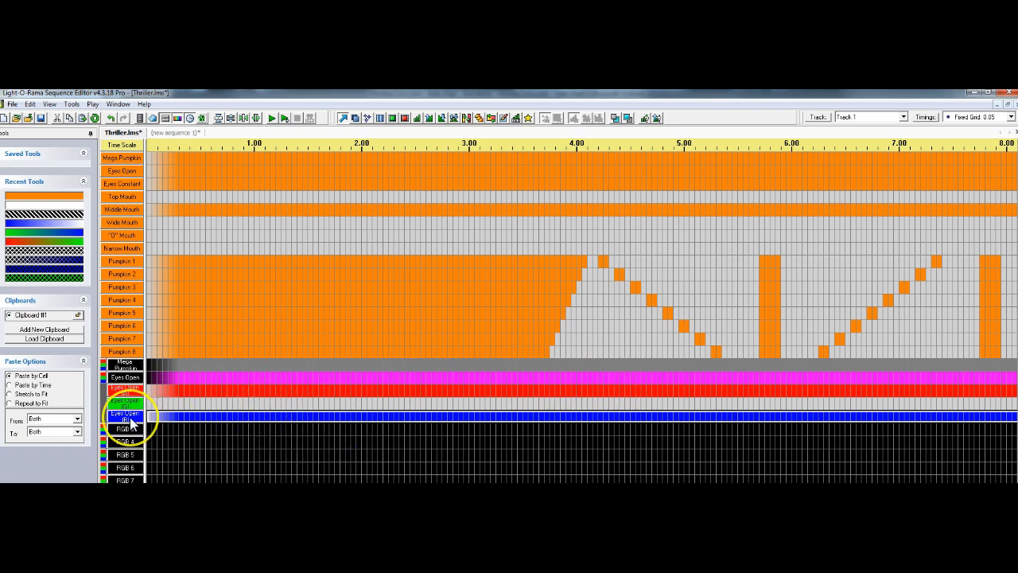
Apply a detailed intensity change to the Eyes Open (B) row, reducing it by 20 percent.
mouse_move(132, 418)
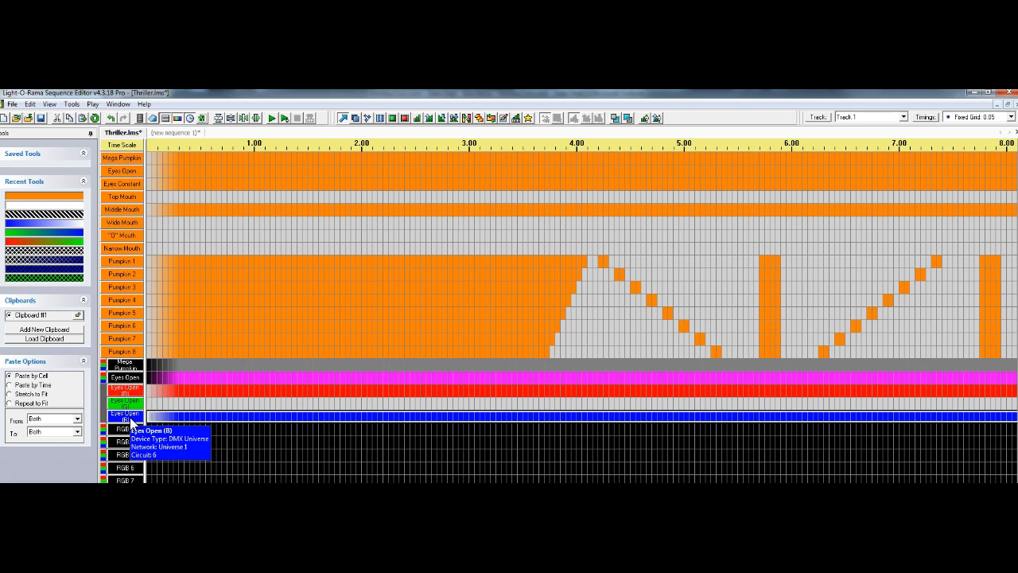
right_click(185, 420)
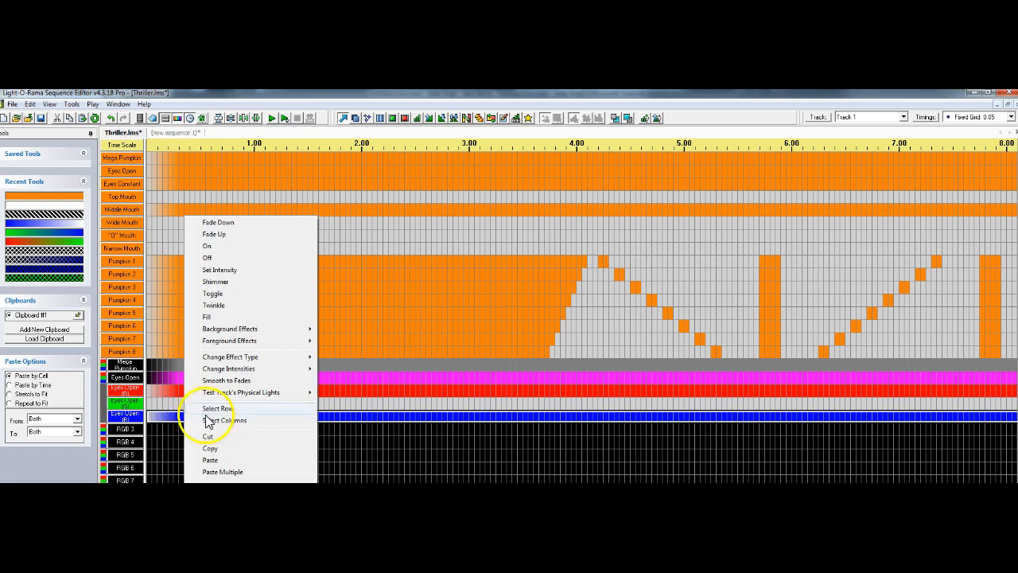
mouse_move(255, 367)
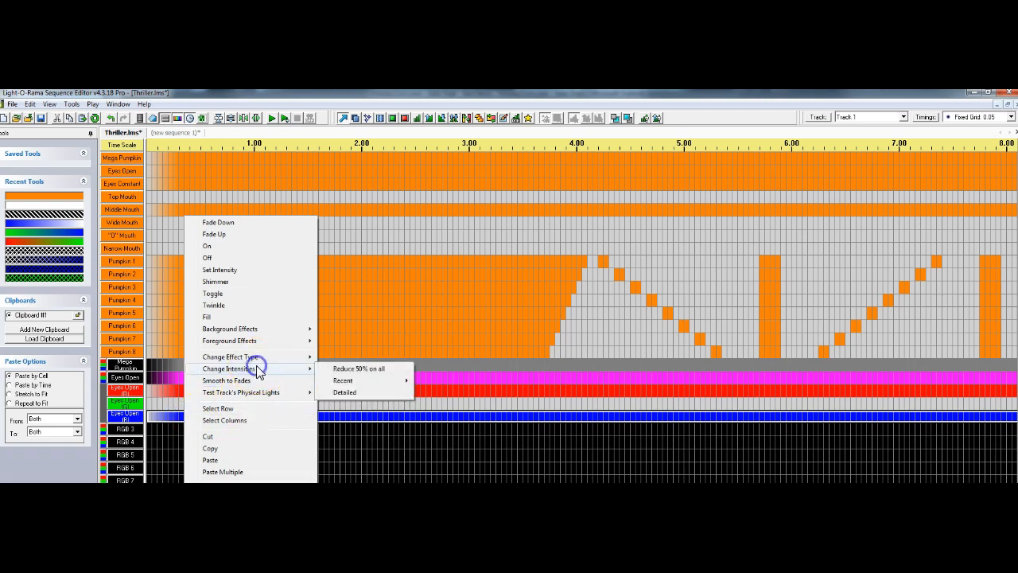
click(362, 394)
click(458, 357)
click(458, 357)
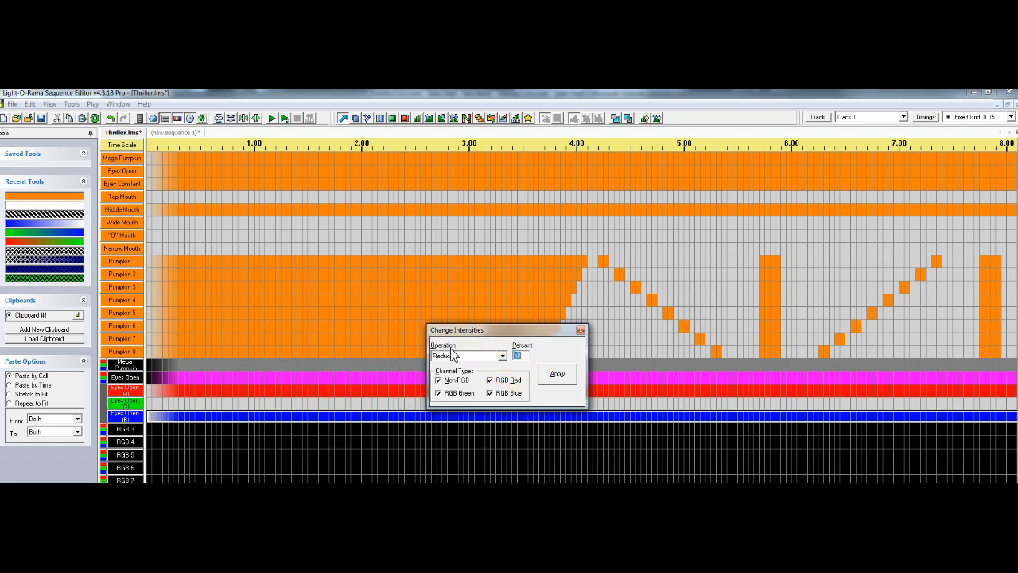
text(20)
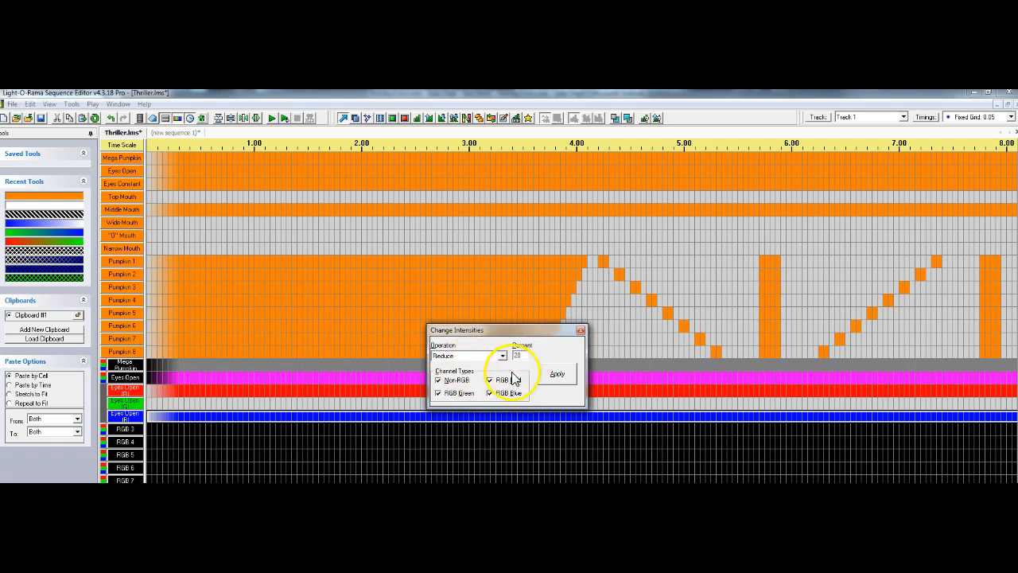
click(557, 374)
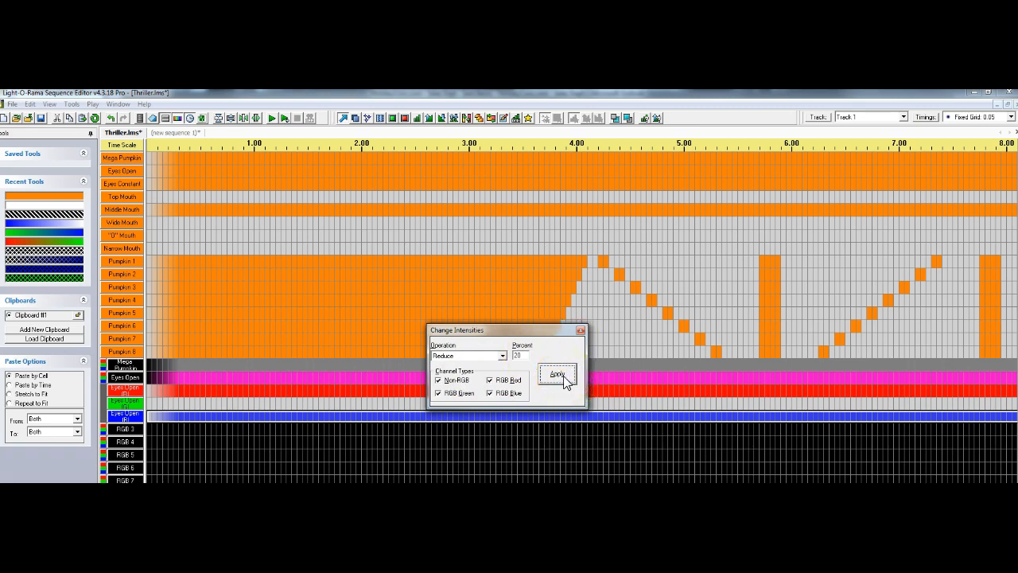
Apply the 20 percent reduction to the Eyes Open (B) row three more times and close the intensity settings.
click(559, 375)
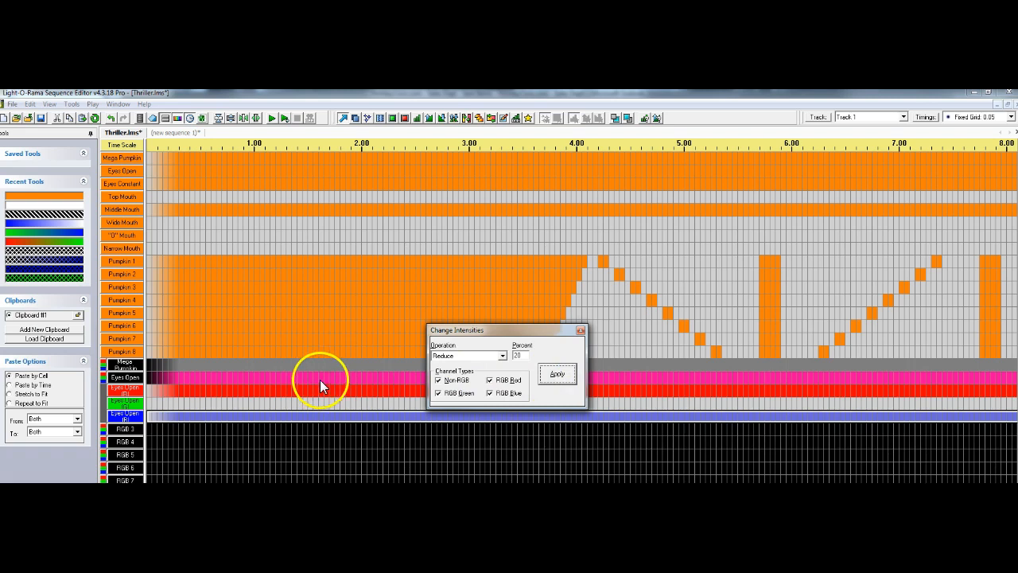
click(555, 380)
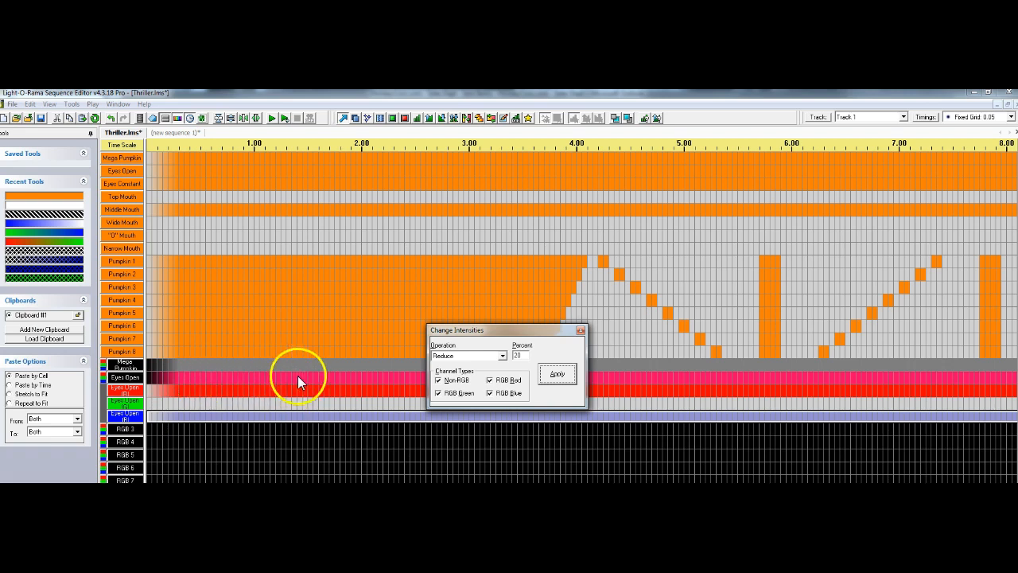
click(557, 374)
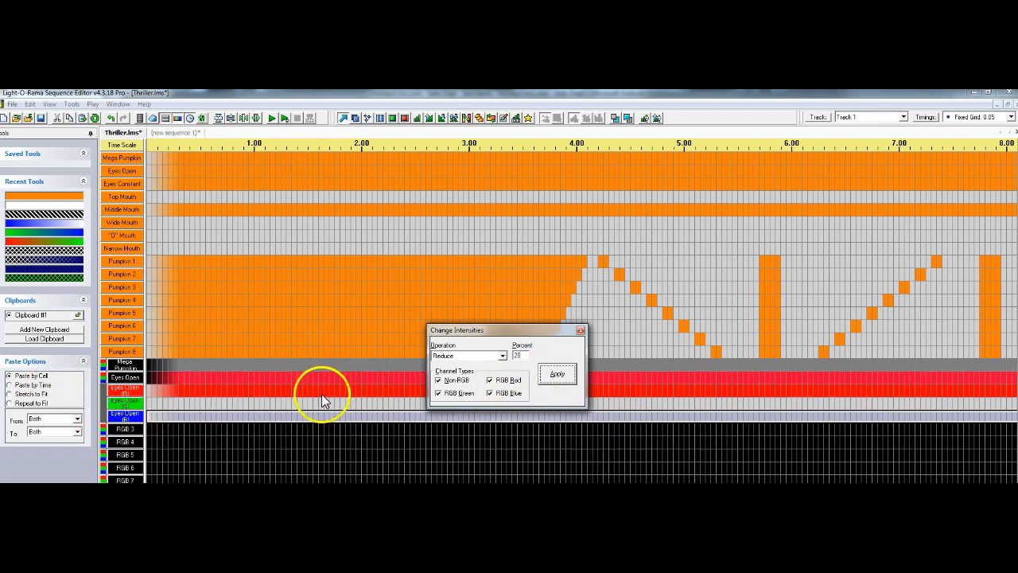
click(581, 330)
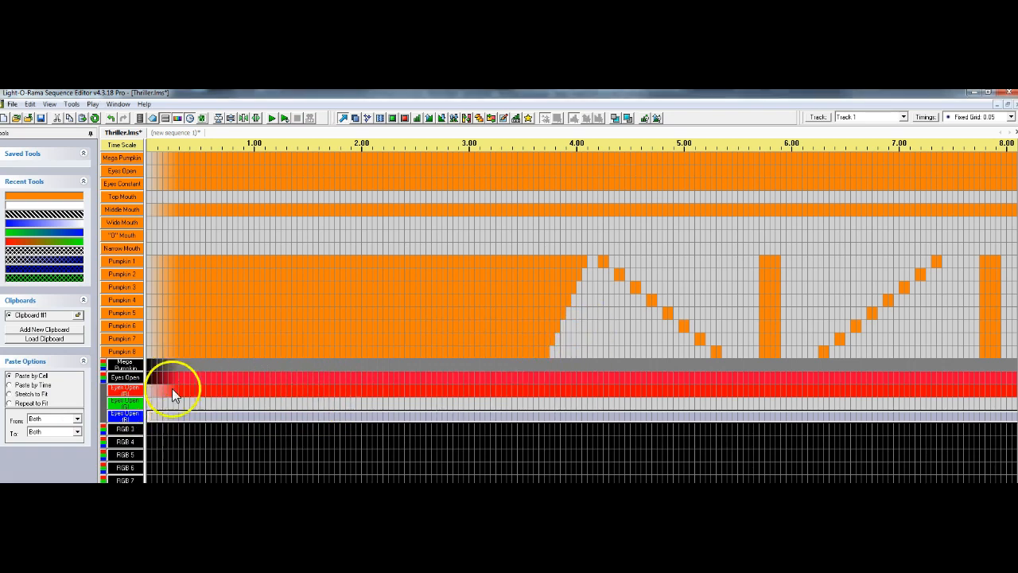
Undo the intensity reductions on the Eyes Open (B) row.
click(29, 105)
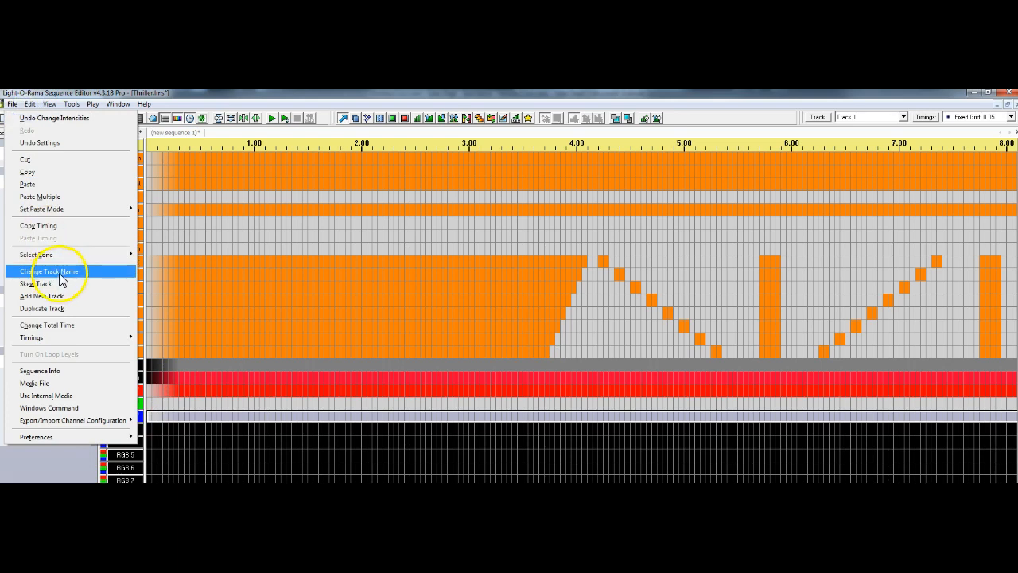
click(36, 184)
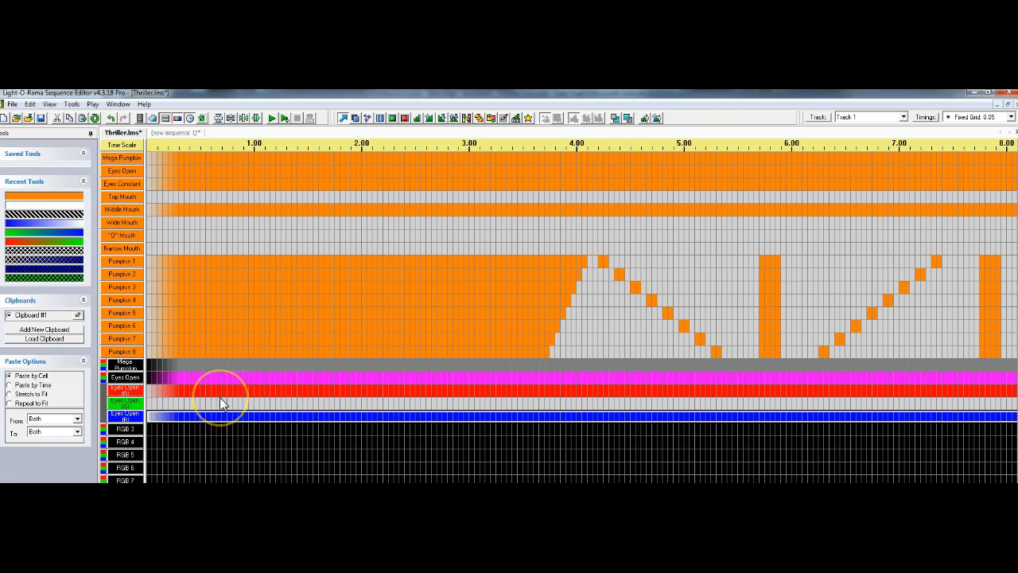
Collapse the colour components of the RGB Eyes Open channel.
click(102, 376)
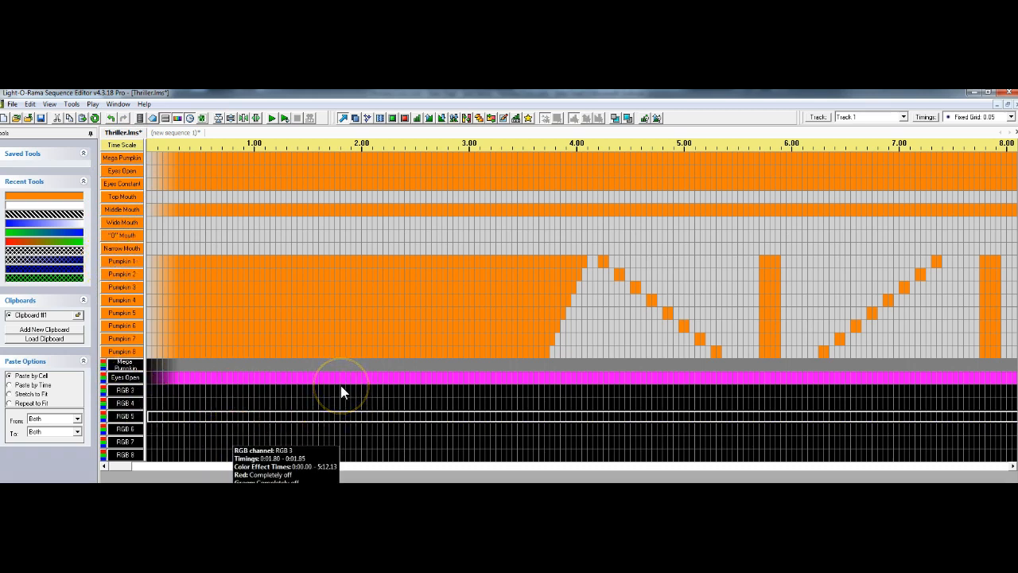
click(274, 388)
click(263, 343)
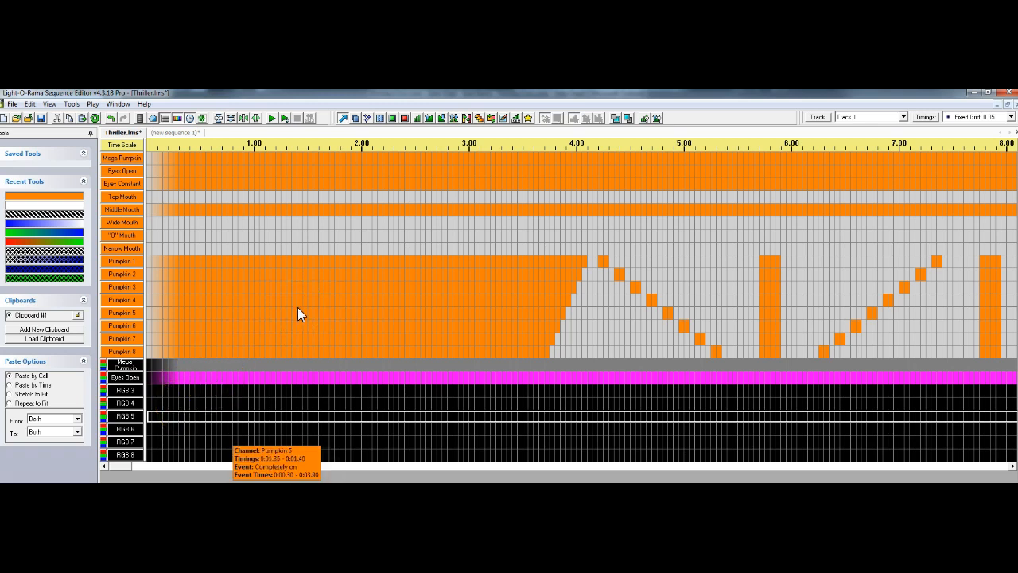
Open the playback options for the Thriller sequence.
click(93, 104)
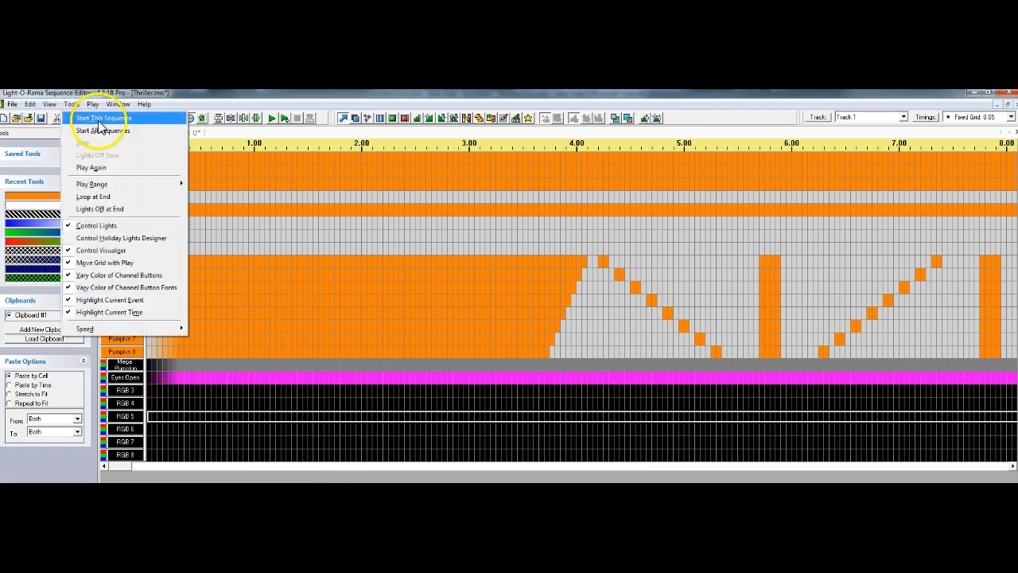